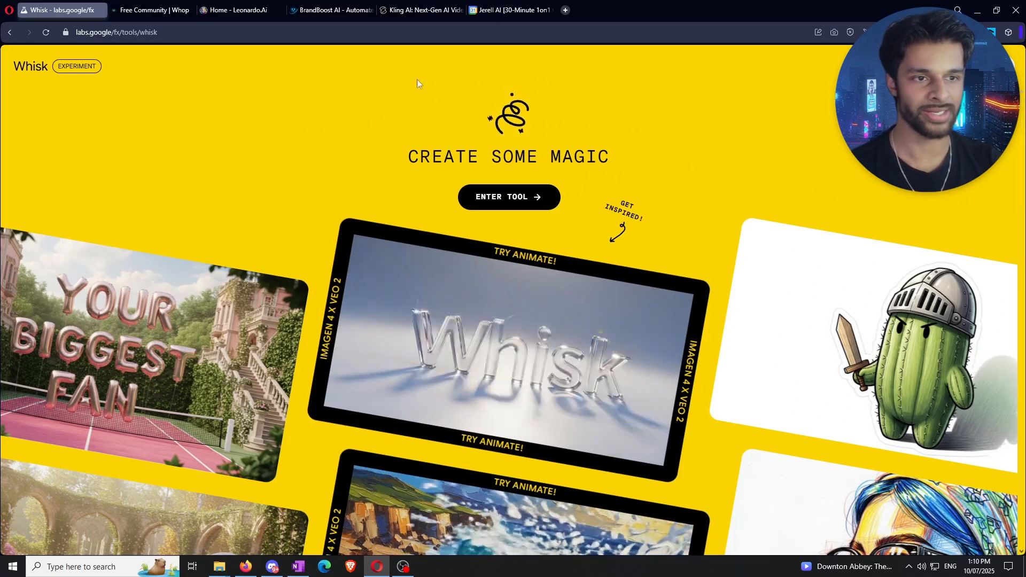
Step: Look over Whisk's example gallery, enter the image tool and open its aspect ratio options
scroll(278, 297, "down", 10)
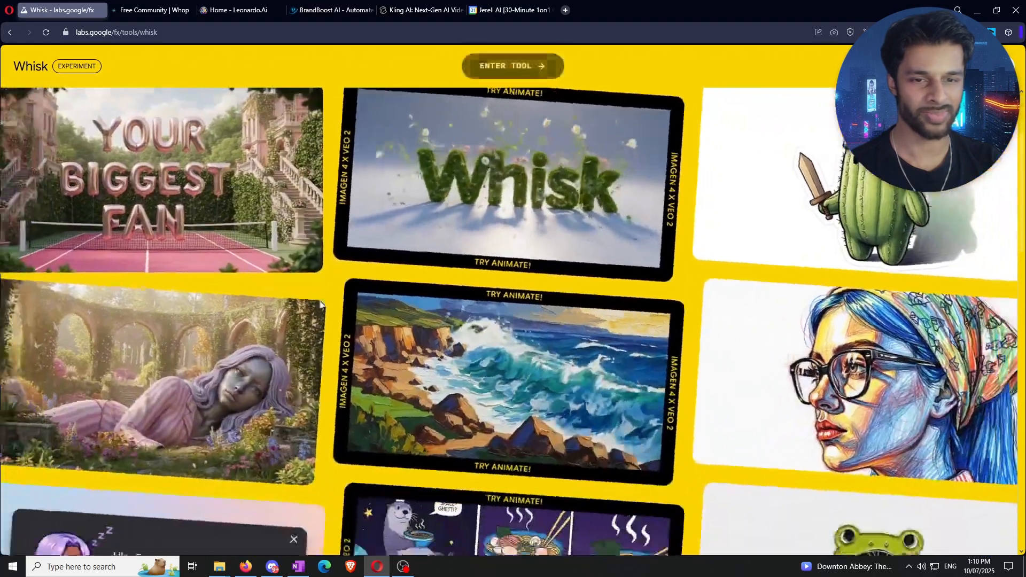
scroll(398, 312, "down", 3)
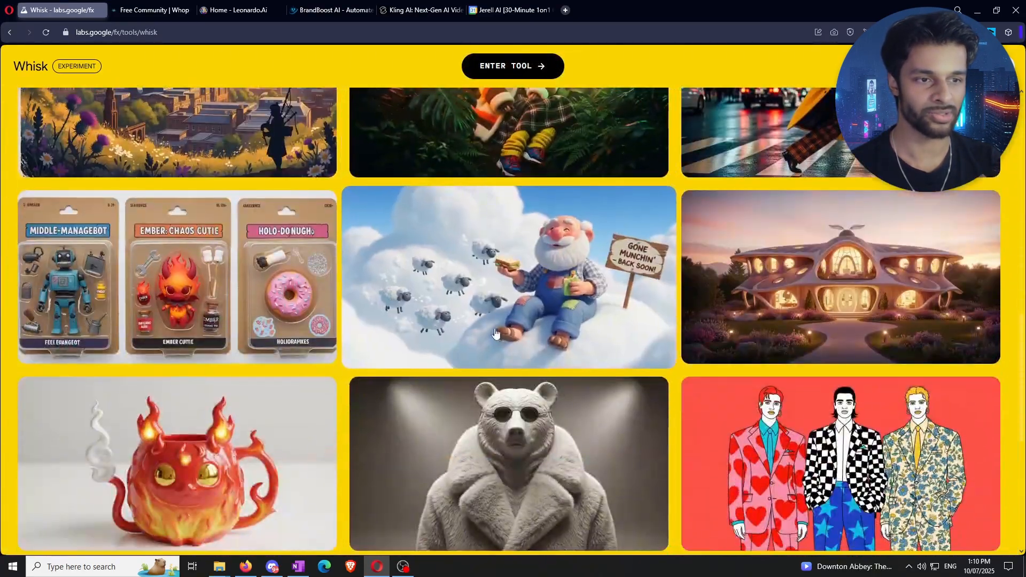
scroll(494, 310, "up", 12)
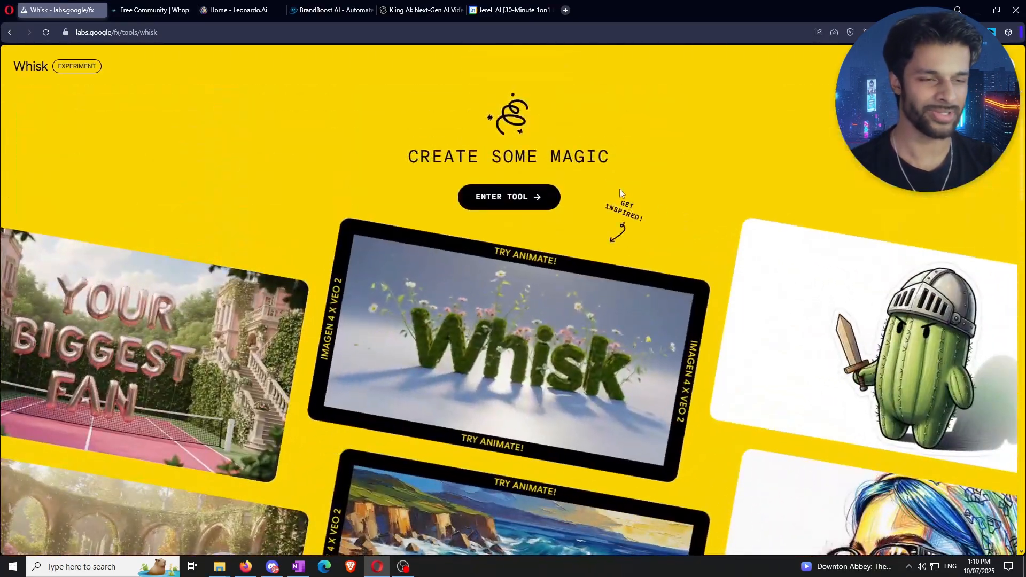
left_click(537, 197)
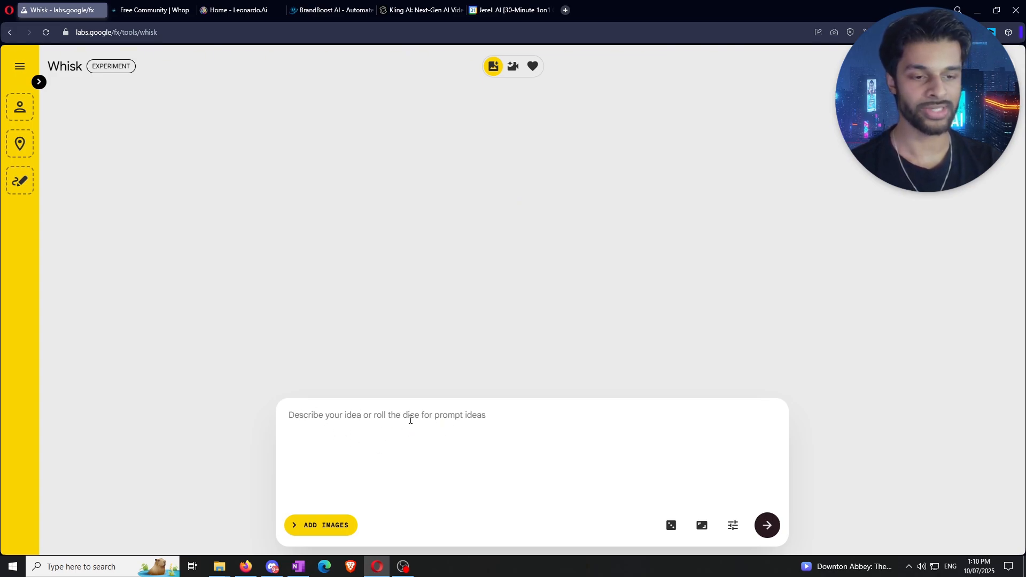
left_click(703, 526)
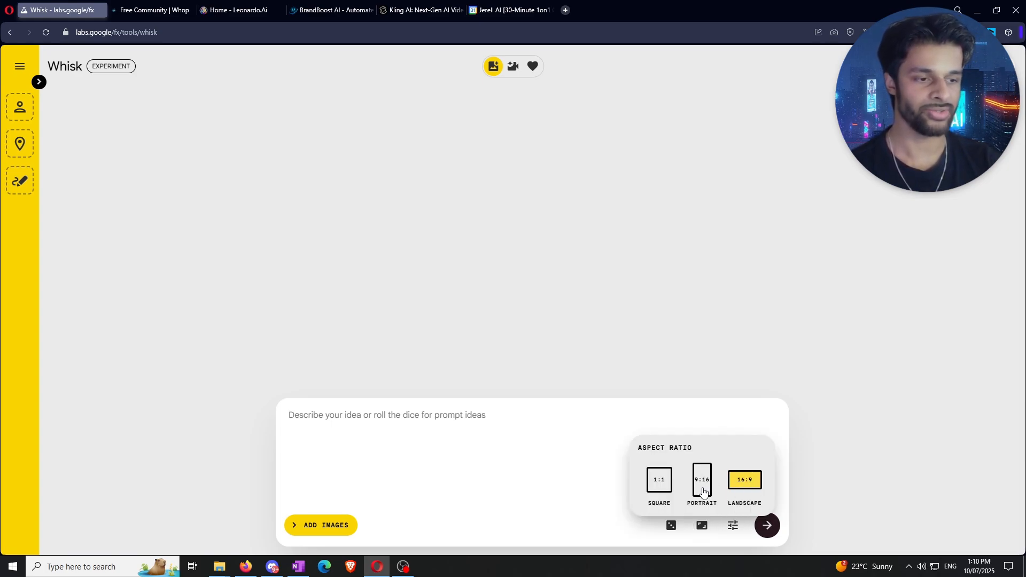
Step: Generate images from the prompt "A man on a mountain looking into the camera. His hands are showing."
left_click(426, 422)
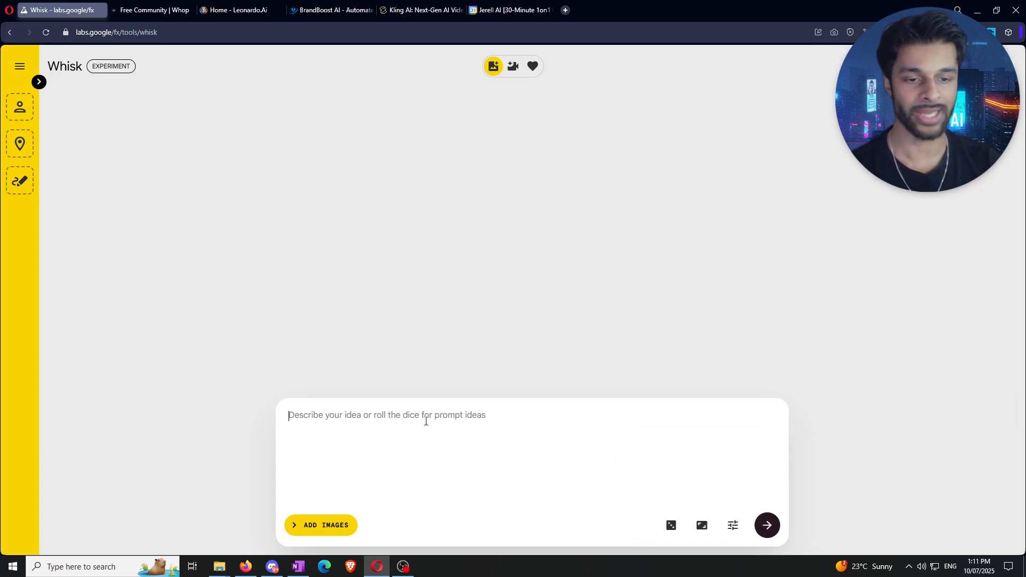
type("A man ")
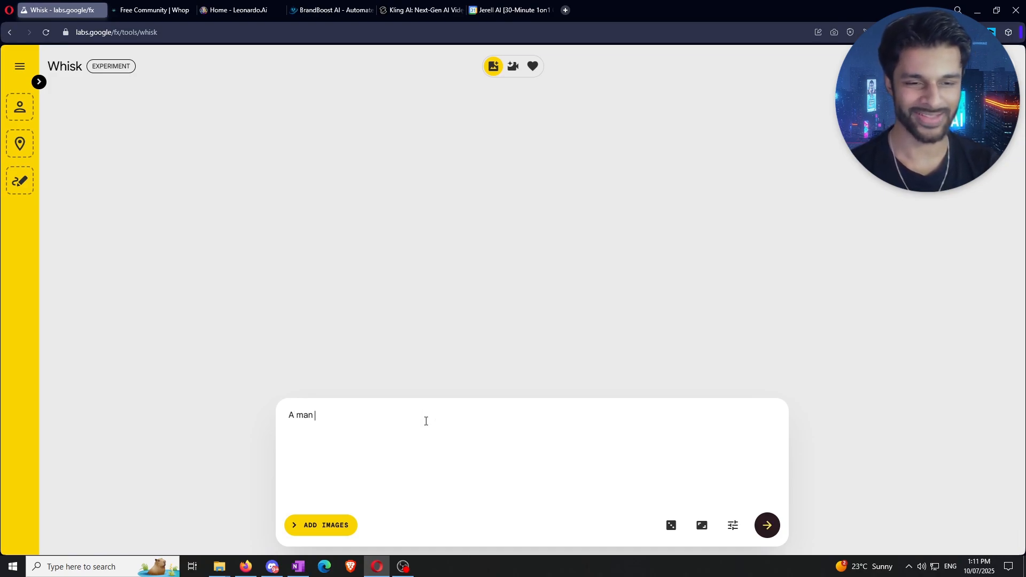
type("on a mo")
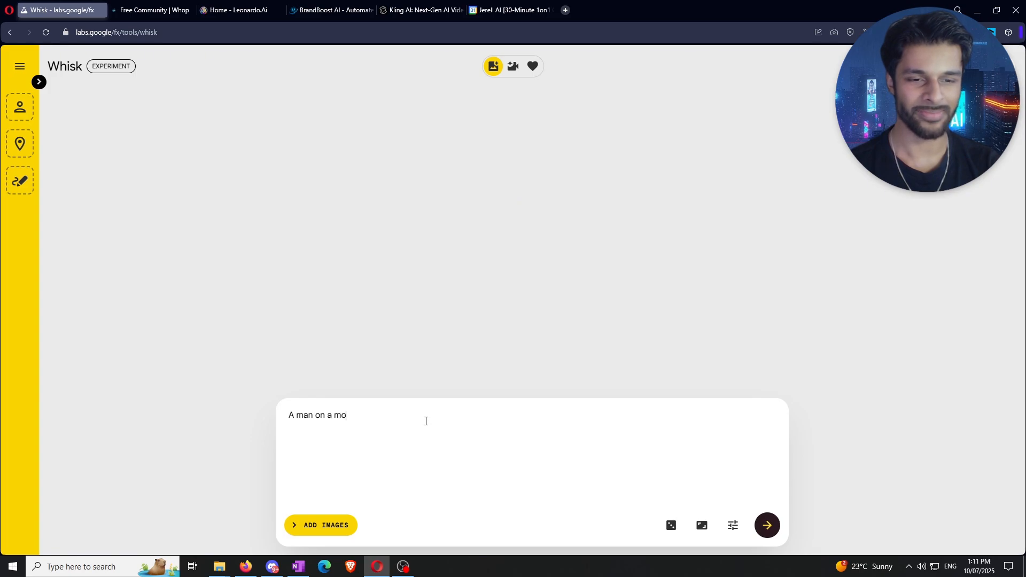
type("untain ")
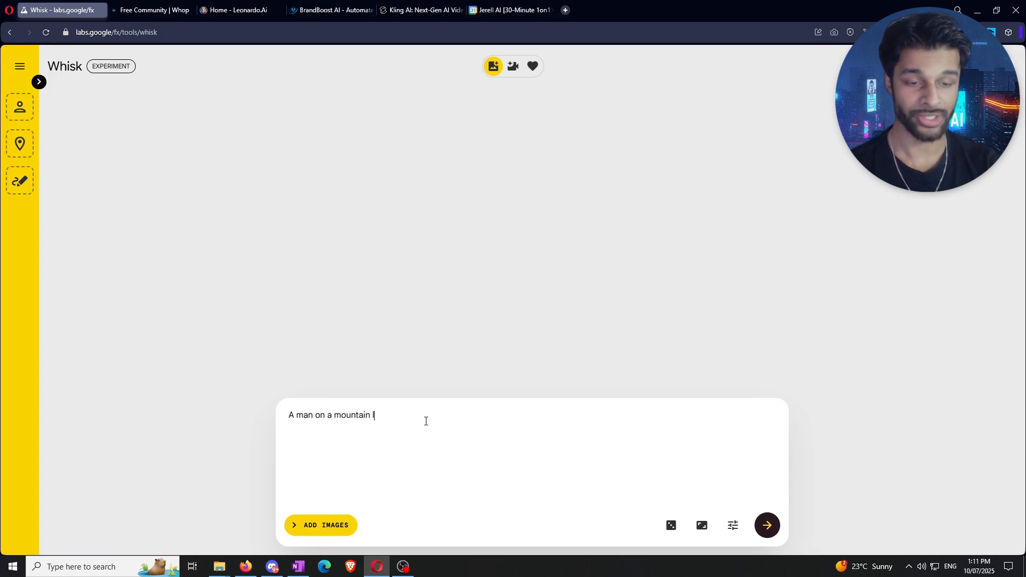
type("looking ")
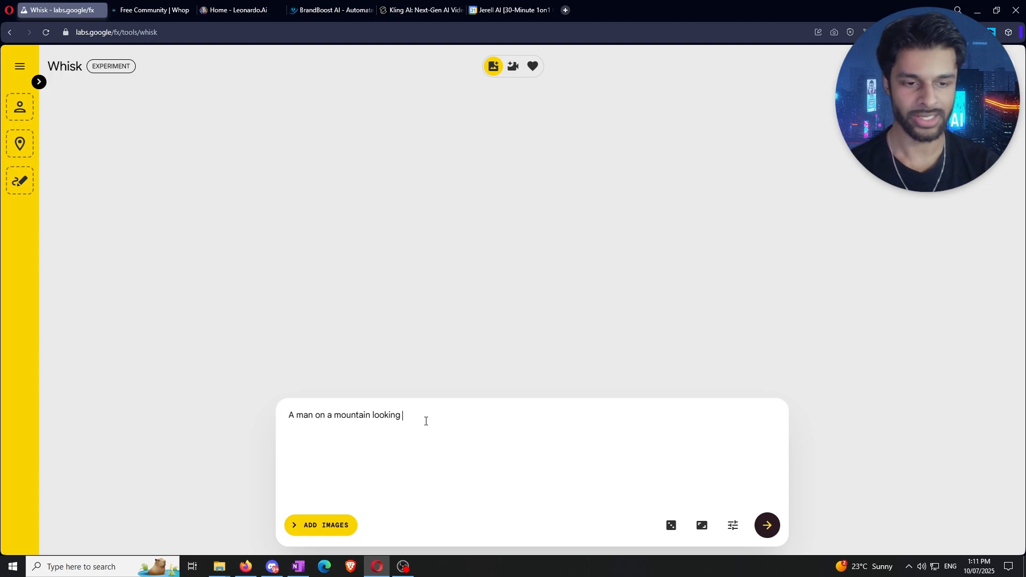
type("into the cam")
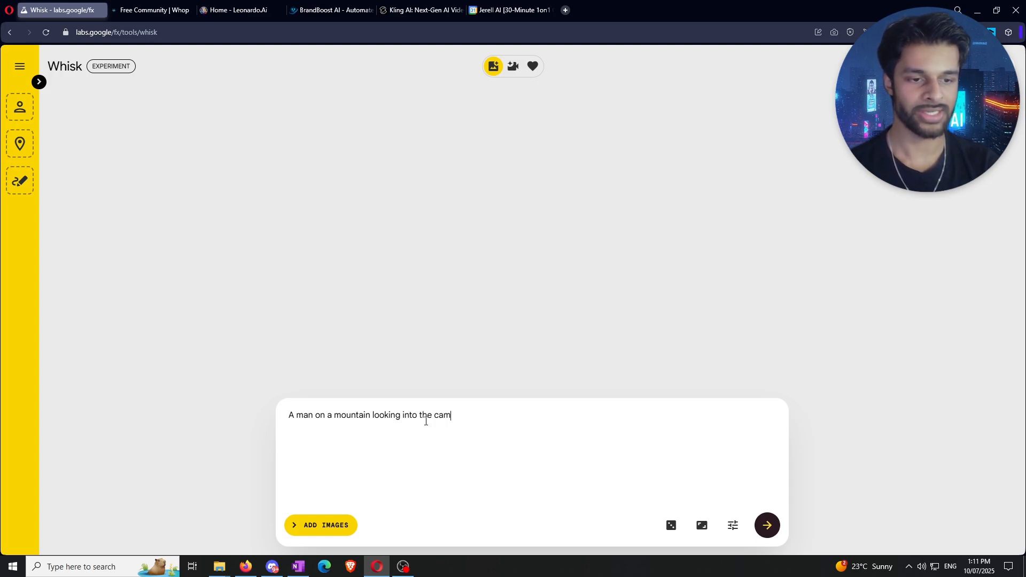
type("era.")
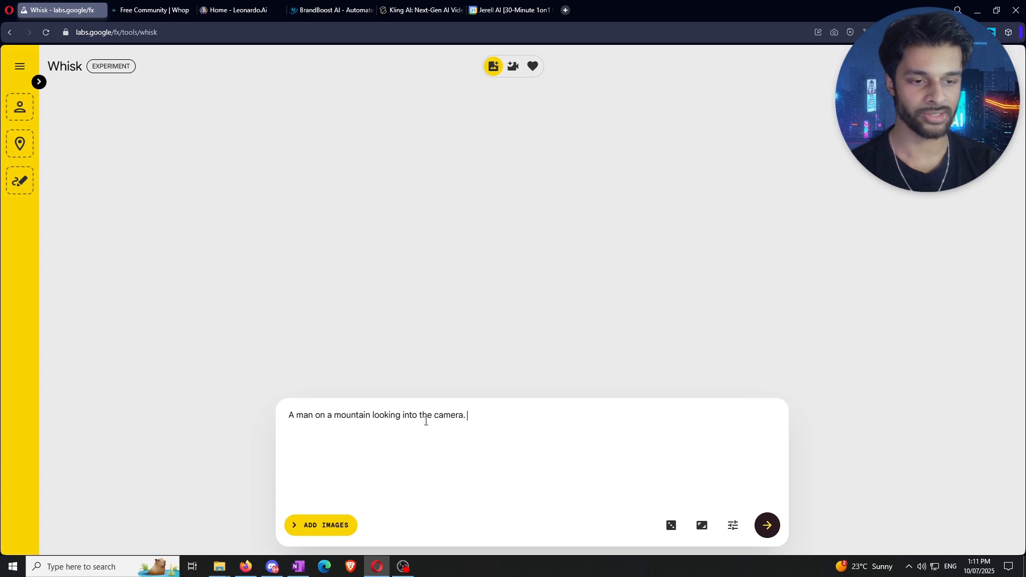
type("His")
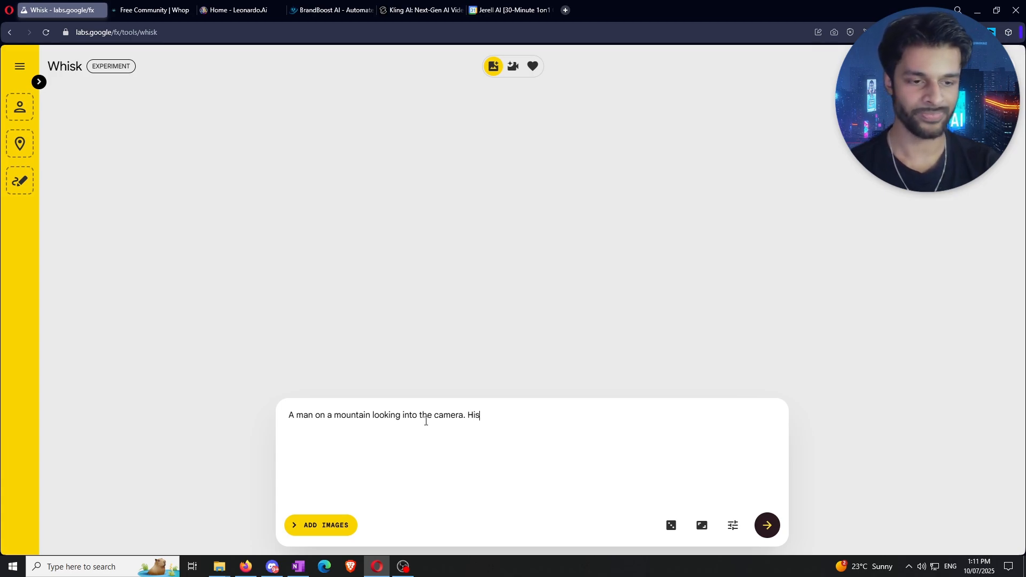
type(" hands are showing/")
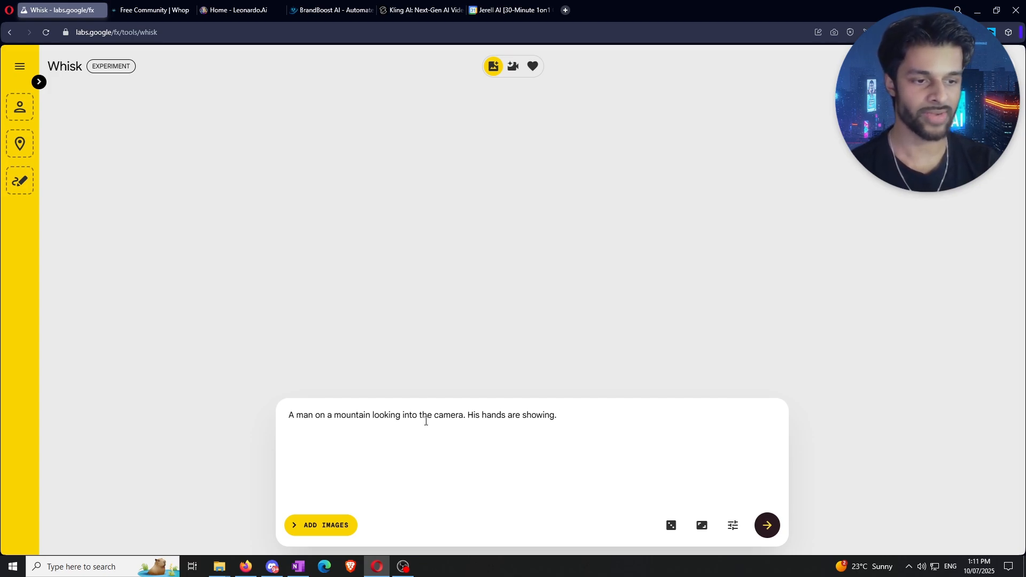
key("Return")
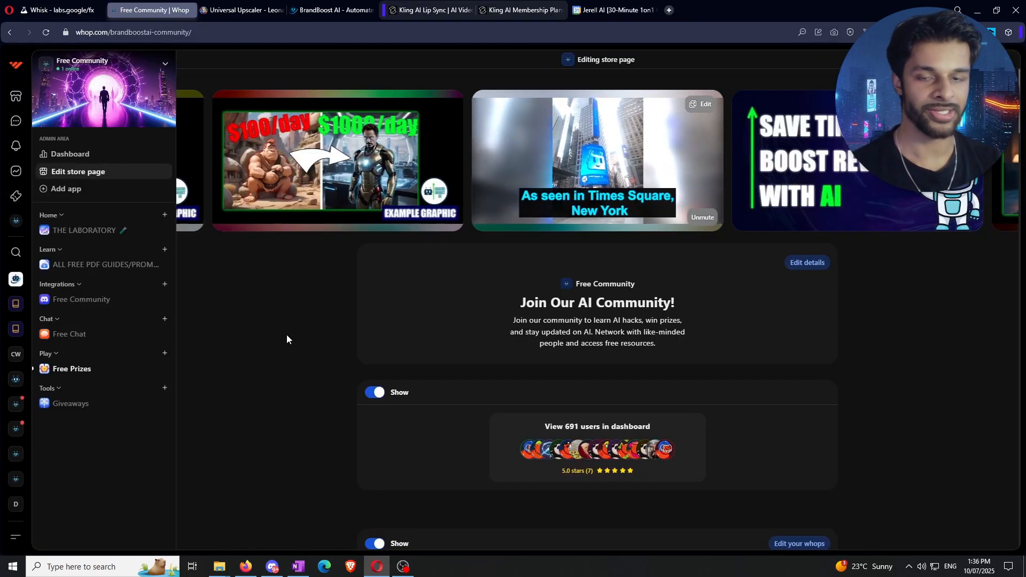
Step: Look over the Free Community store page on Whop and open its ALL FREE PDF GUIDES/PROMPTS section
scroll(287, 338, "down", 1)
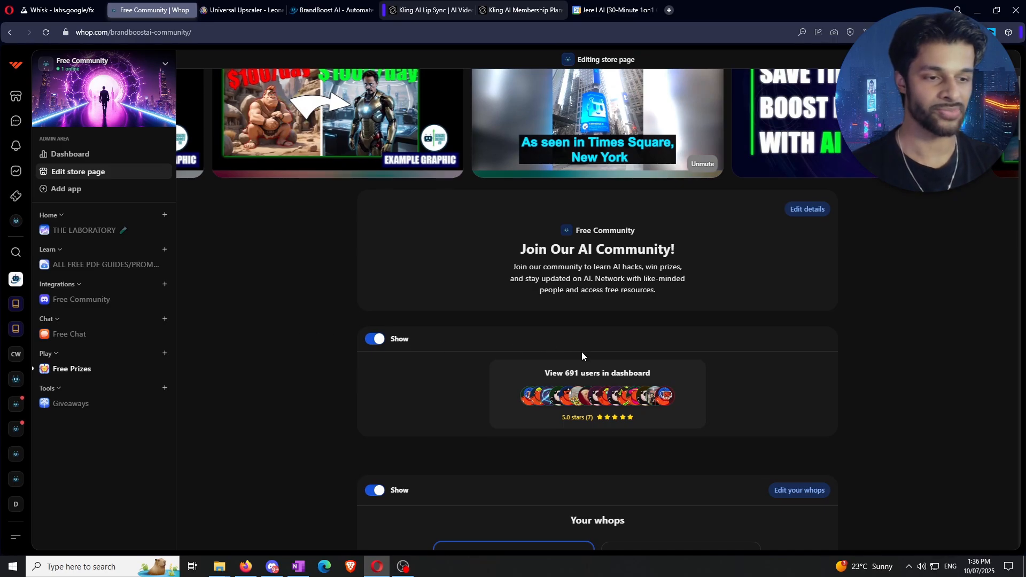
scroll(377, 336, "up", 1)
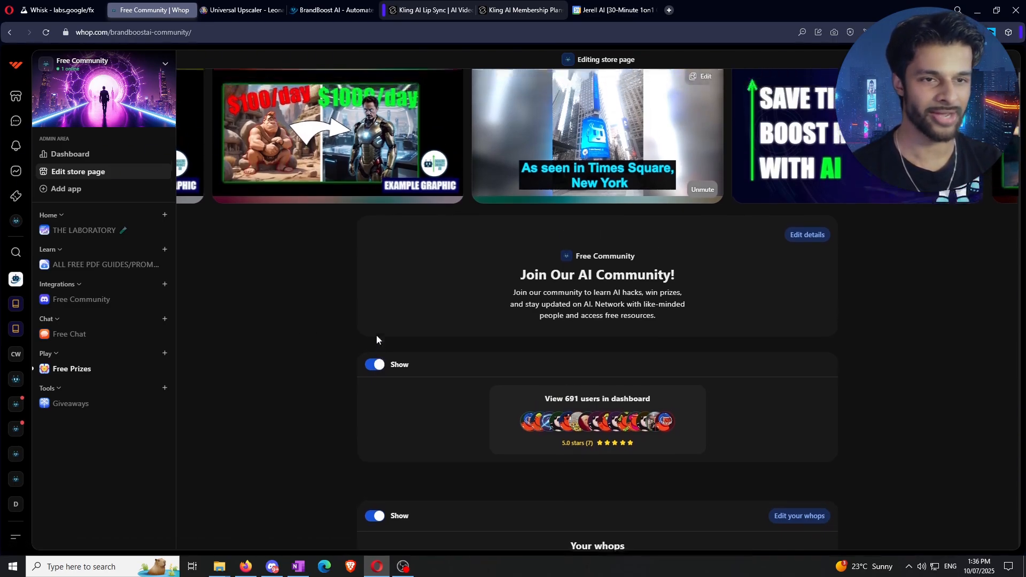
scroll(375, 333, "up", 1)
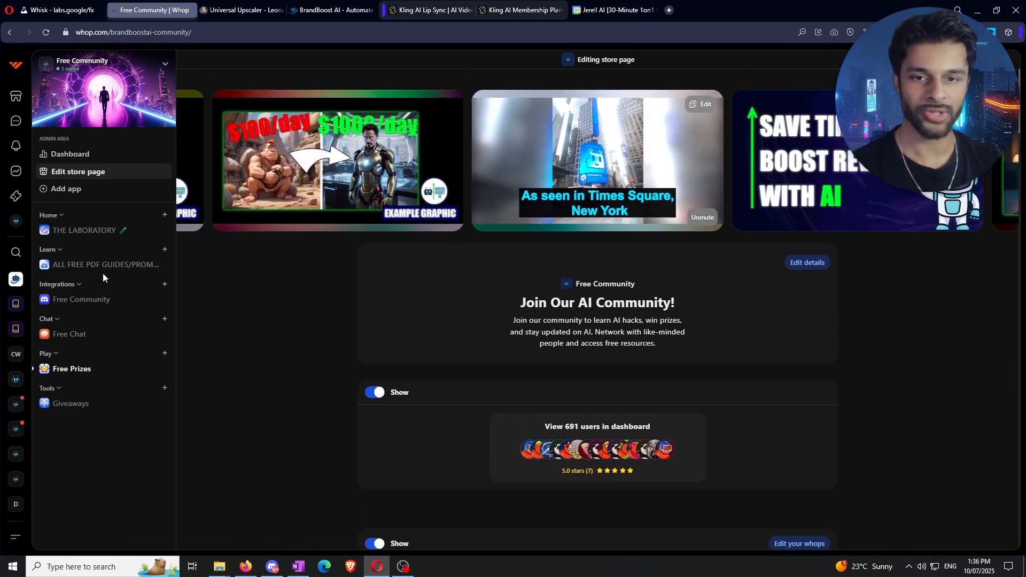
left_click(123, 267)
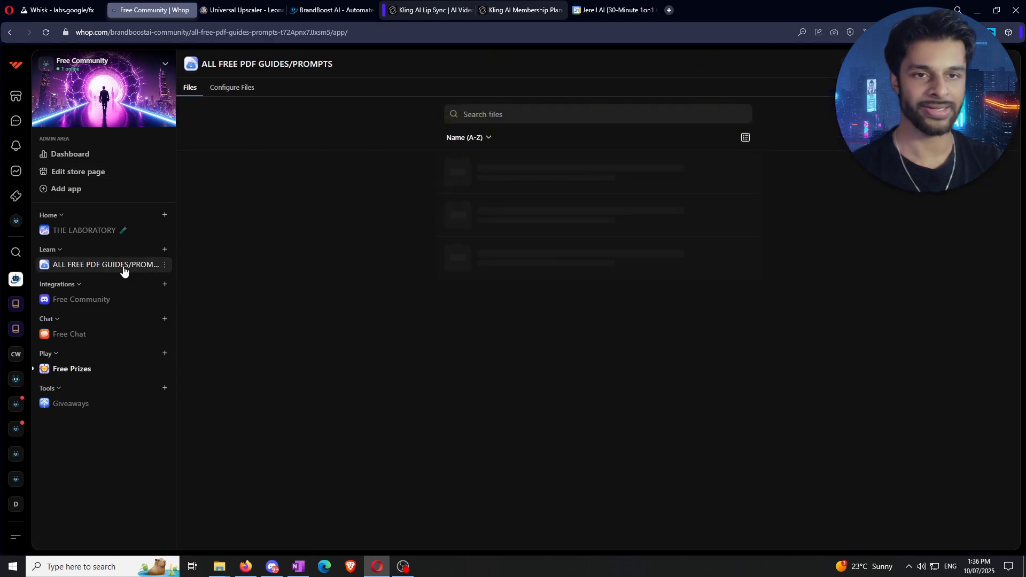
scroll(614, 267, "down", 1)
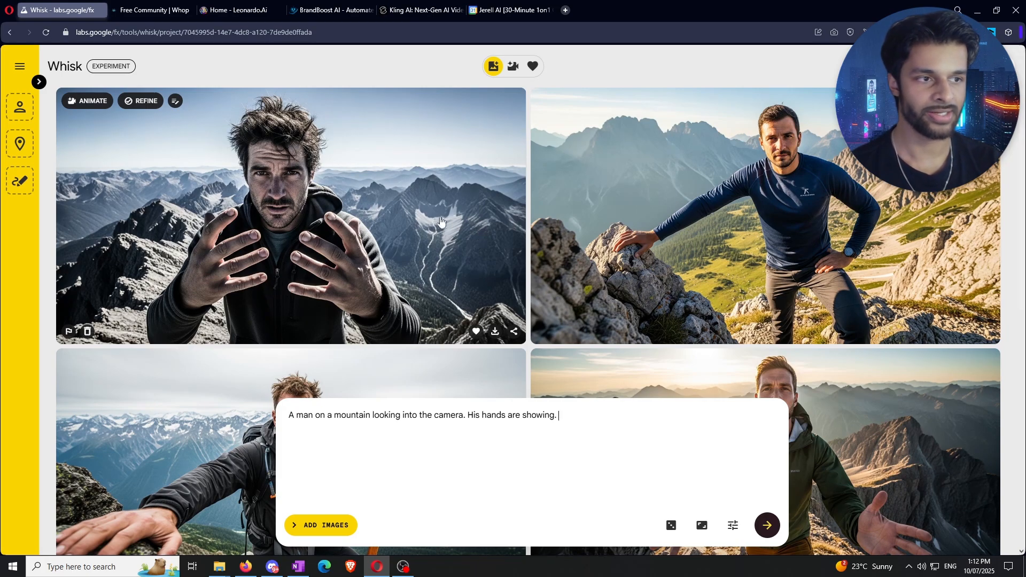
Step: Compare the generated mountain images in Whisk and download the one of the man in the green jacket holding out both hands
scroll(459, 203, "down", 8)
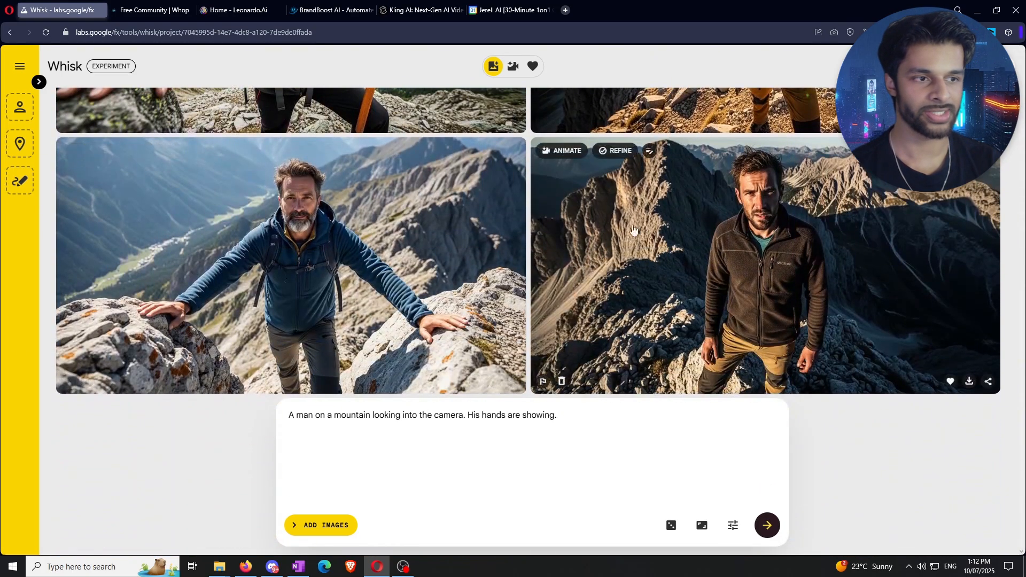
scroll(550, 277, "up", 4)
scroll(550, 276, "up", 5)
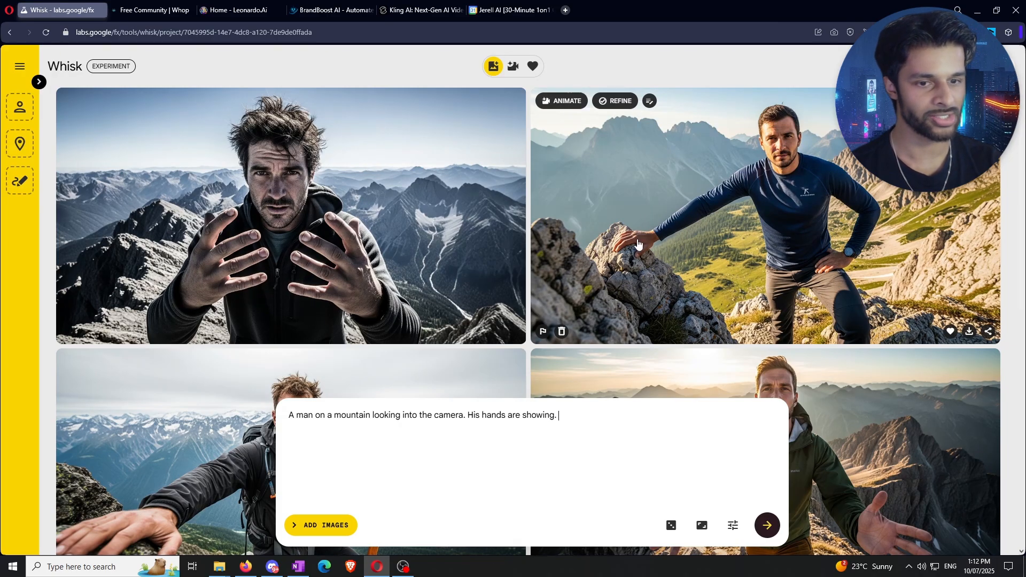
scroll(444, 224, "down", 5)
scroll(360, 220, "up", 3)
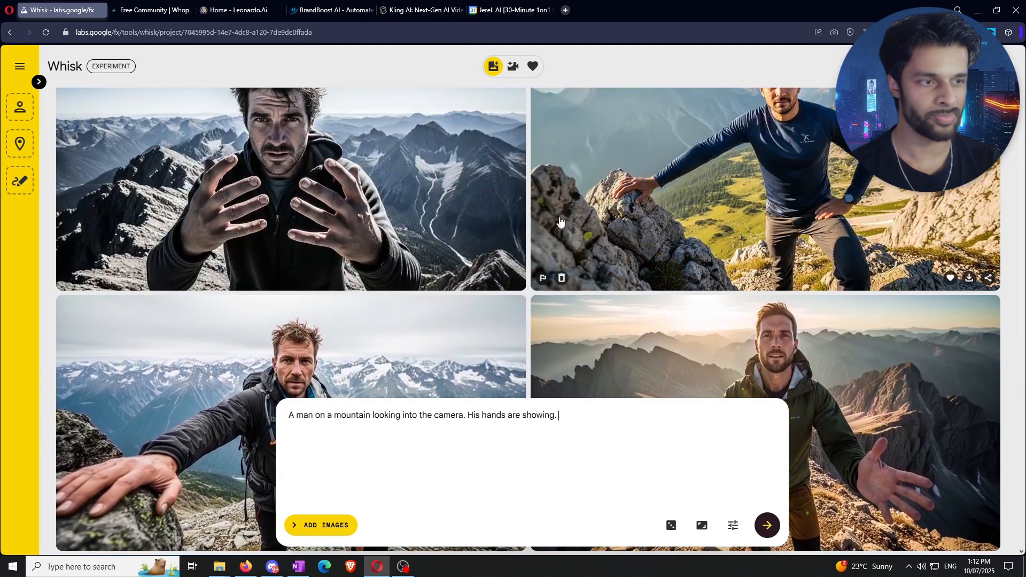
scroll(534, 255, "down", 6)
scroll(533, 255, "up", 3)
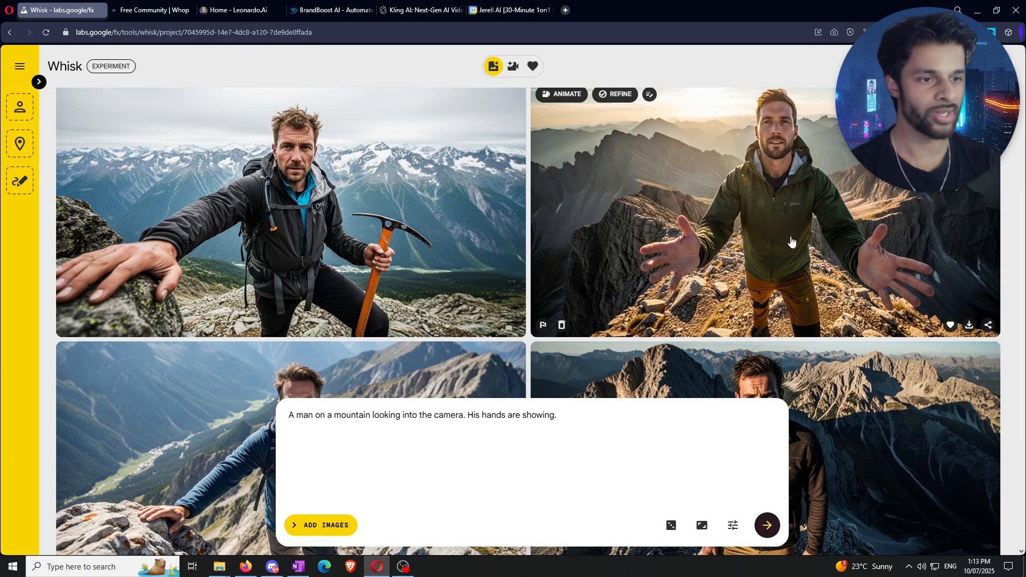
scroll(813, 246, "up", 1)
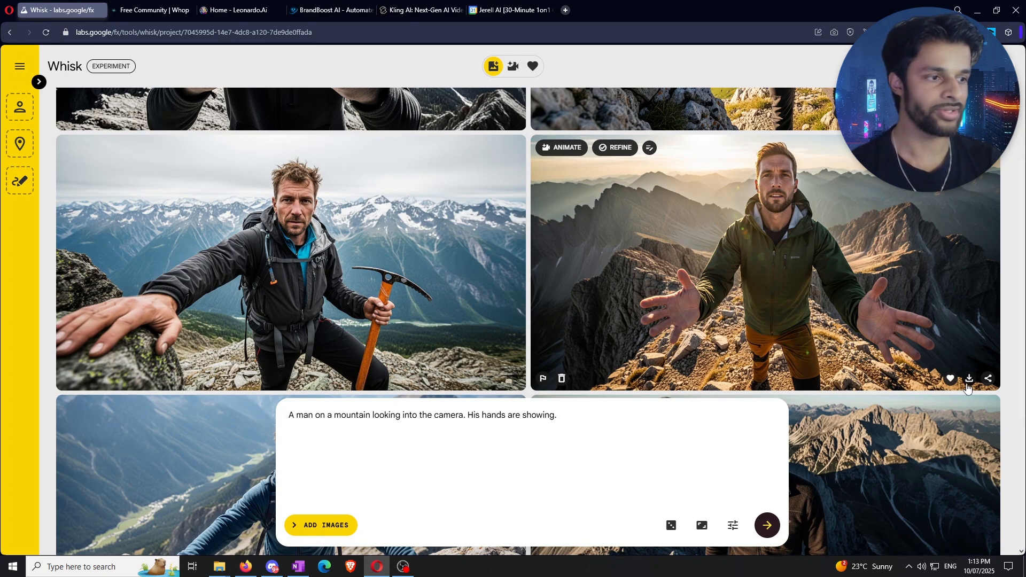
left_click(969, 378)
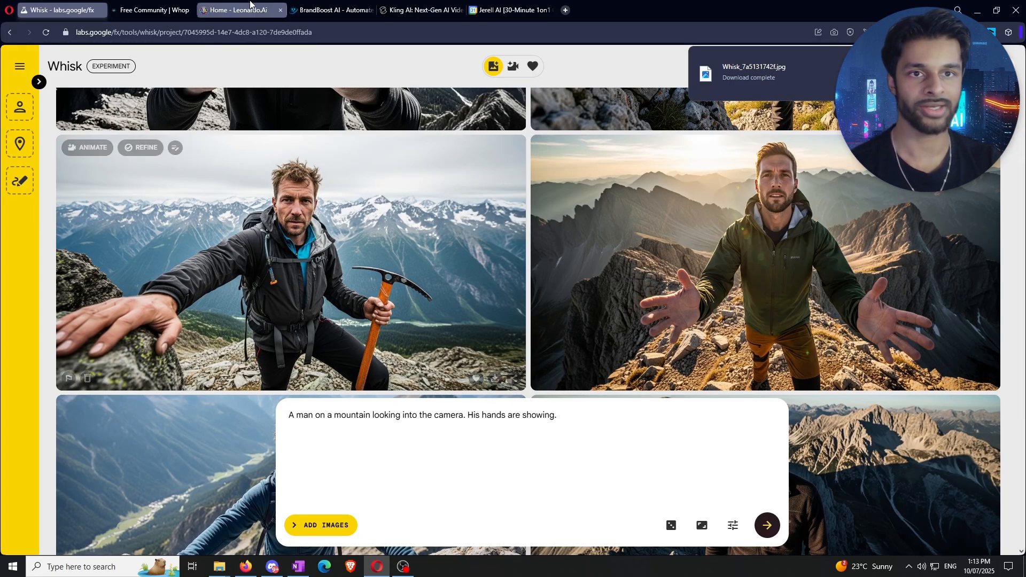
Step: Switch to Leonardo.Ai, open the Universal Upscaler and load the existing image of the man holding a microphone in the snow
left_click(235, 10)
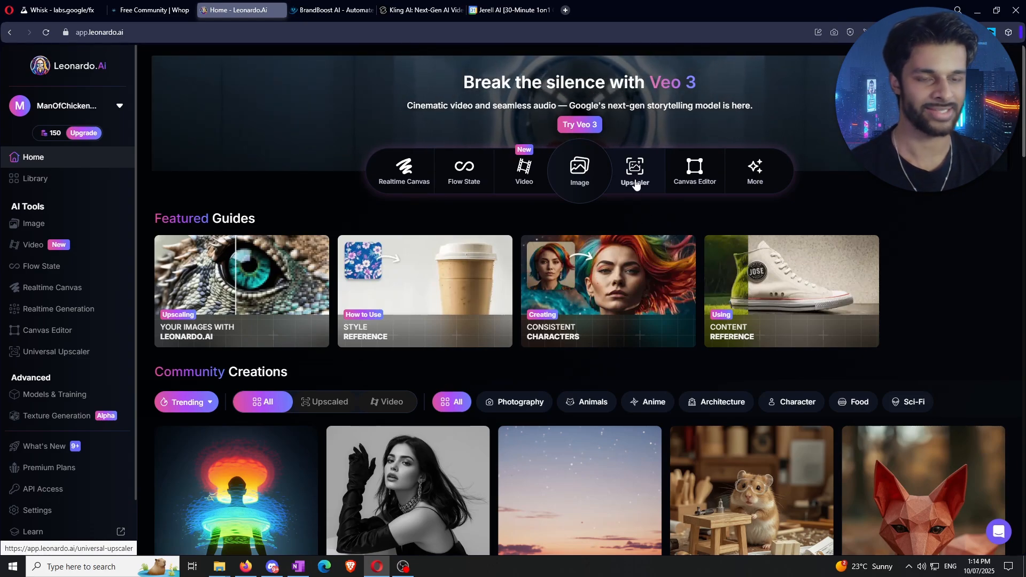
left_click(80, 352)
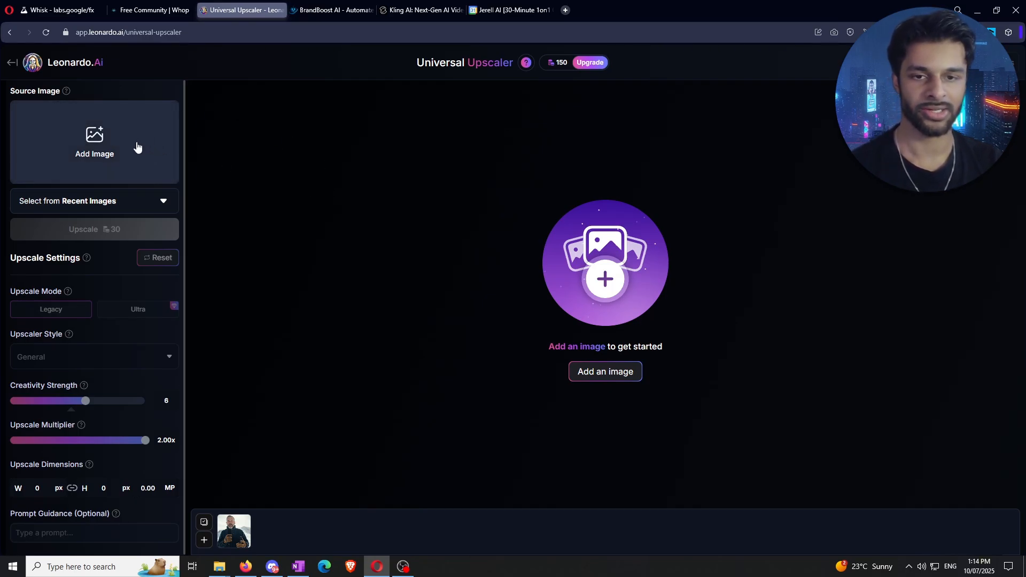
left_click(240, 533)
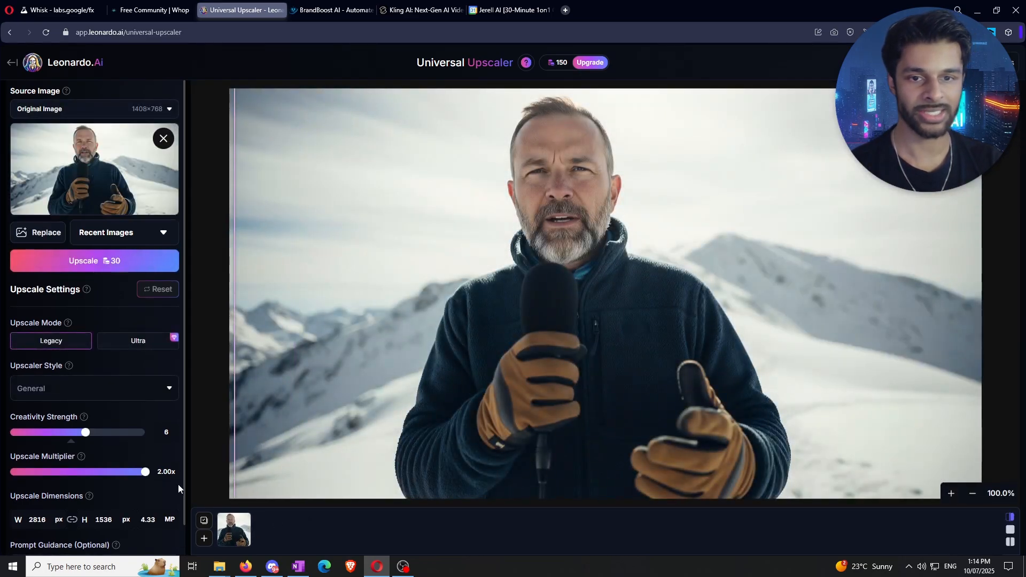
Step: Set the upscaler's Creativity Strength to 2 for the loaded image
scroll(171, 369, "down", 1)
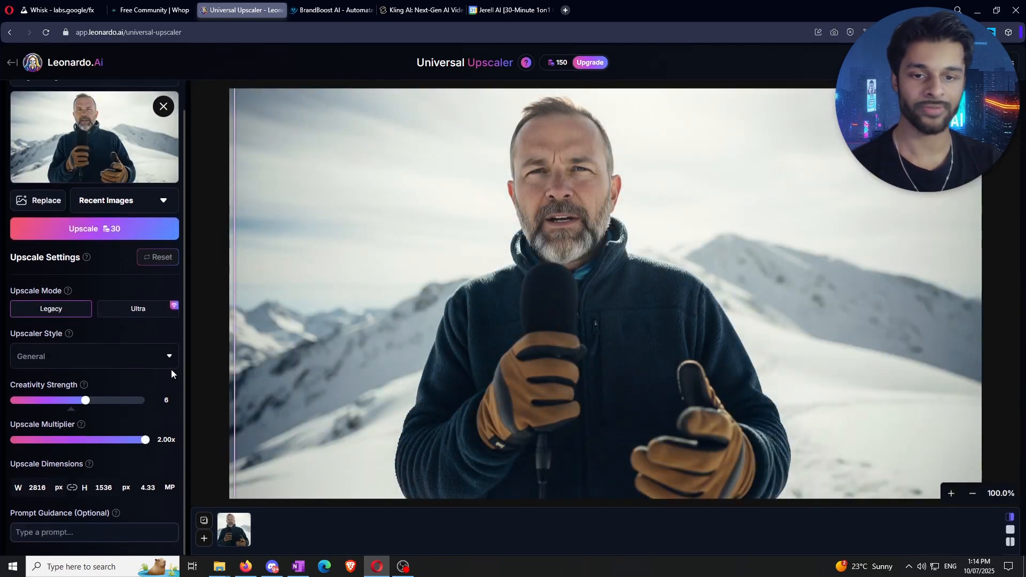
left_click_drag(85, 400, 26, 401)
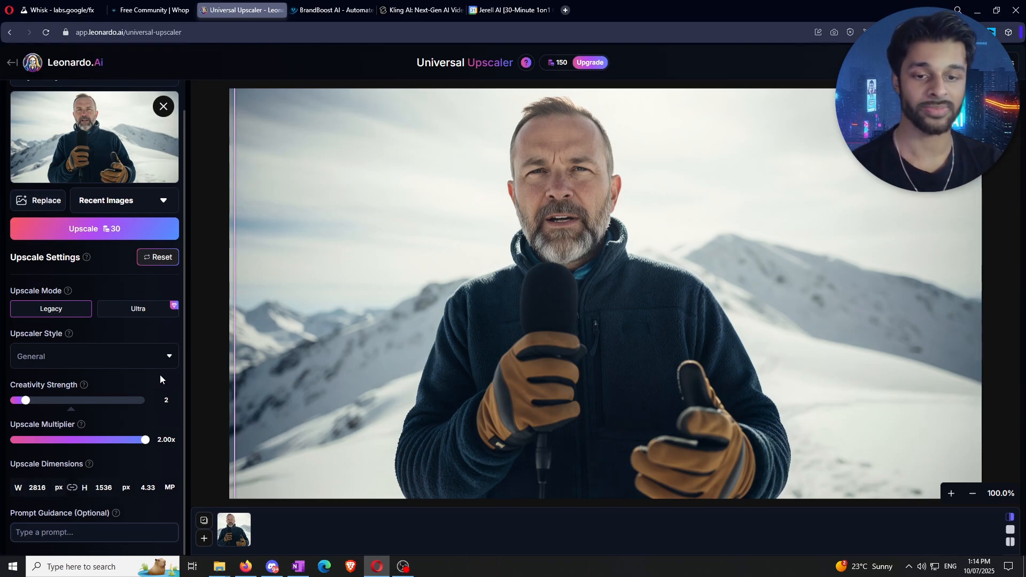
scroll(165, 402, "up", 1)
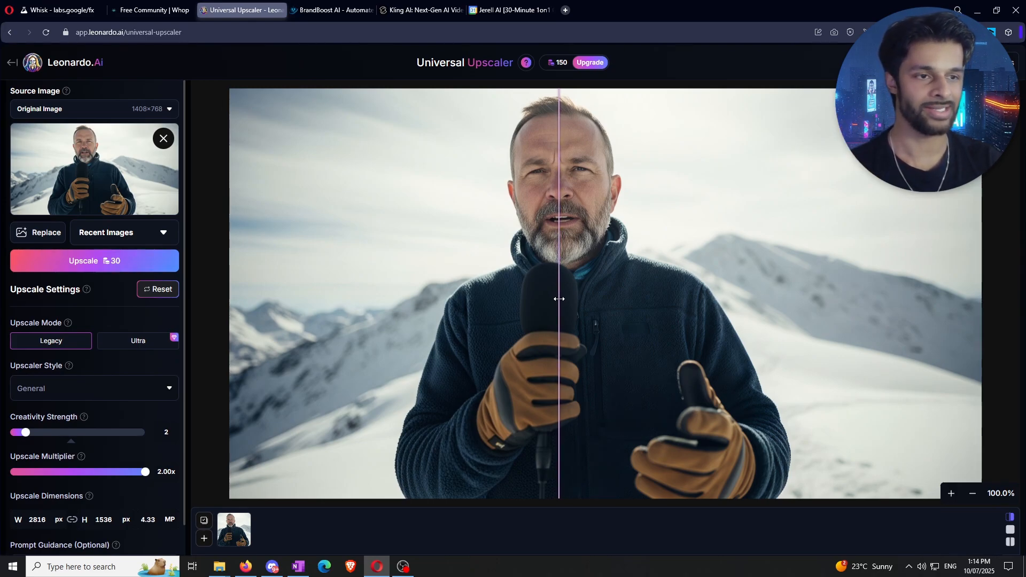
Step: Examine the man's face up close across the comparison divider to judge the image detail on both sides
scroll(559, 299, "up", 5)
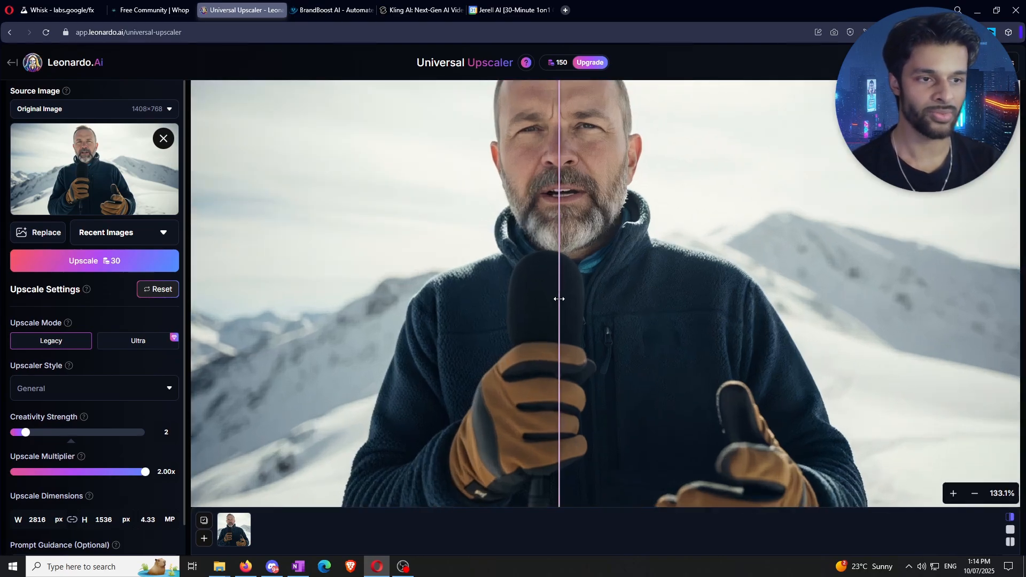
left_click_drag(722, 248, 756, 378)
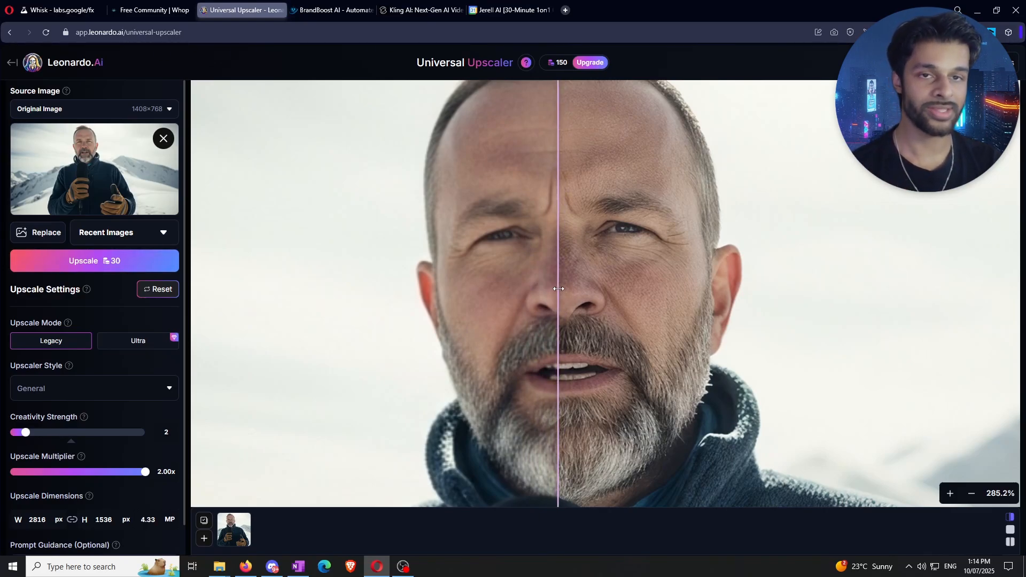
scroll(559, 288, "down", 5)
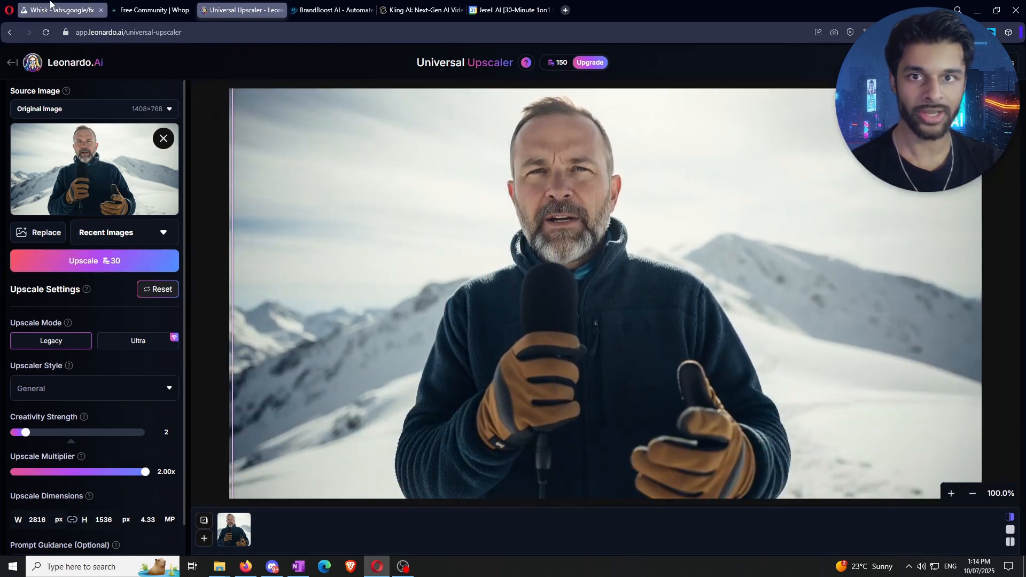
Step: Switch to Kling AI, open Image to Video generation and load the image of the man in the green jacket as the start frame
left_click(51, 6)
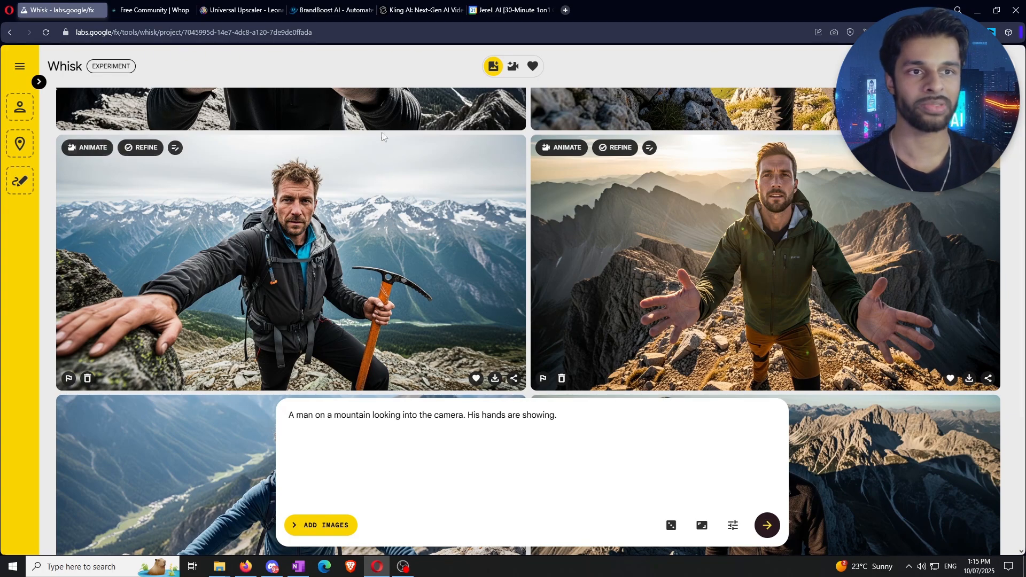
left_click(434, 9)
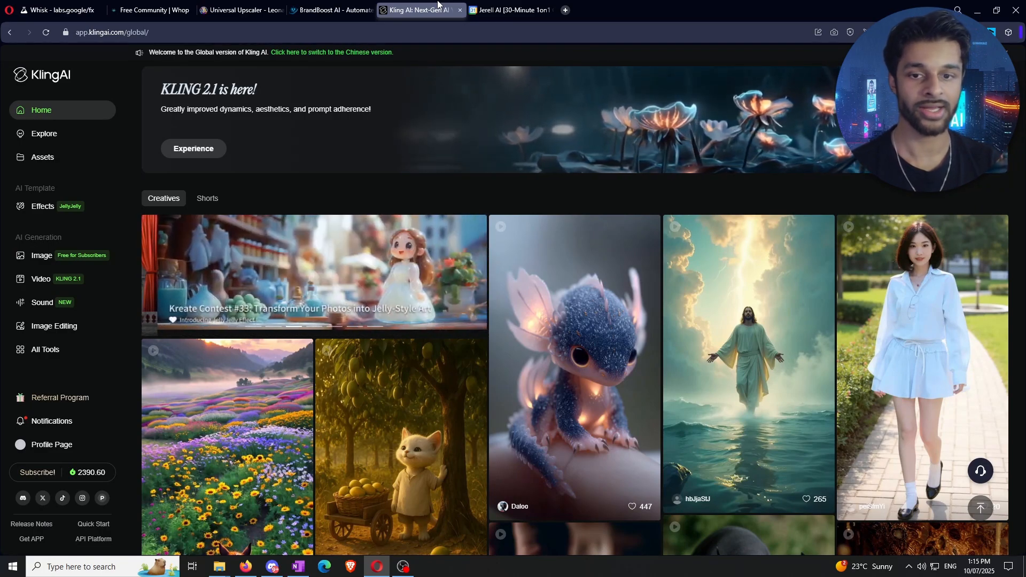
left_click(89, 282)
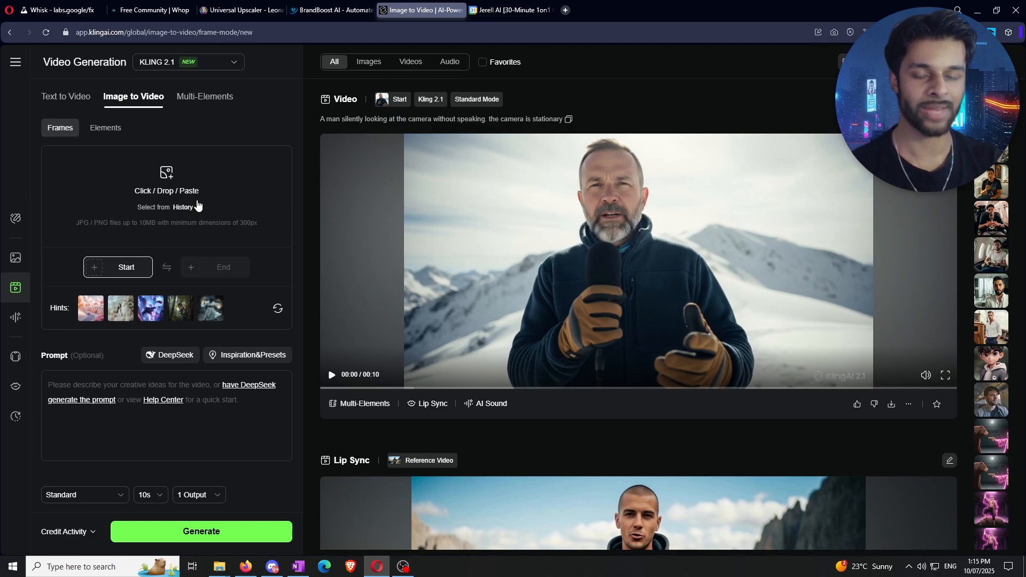
key("ctrl+v")
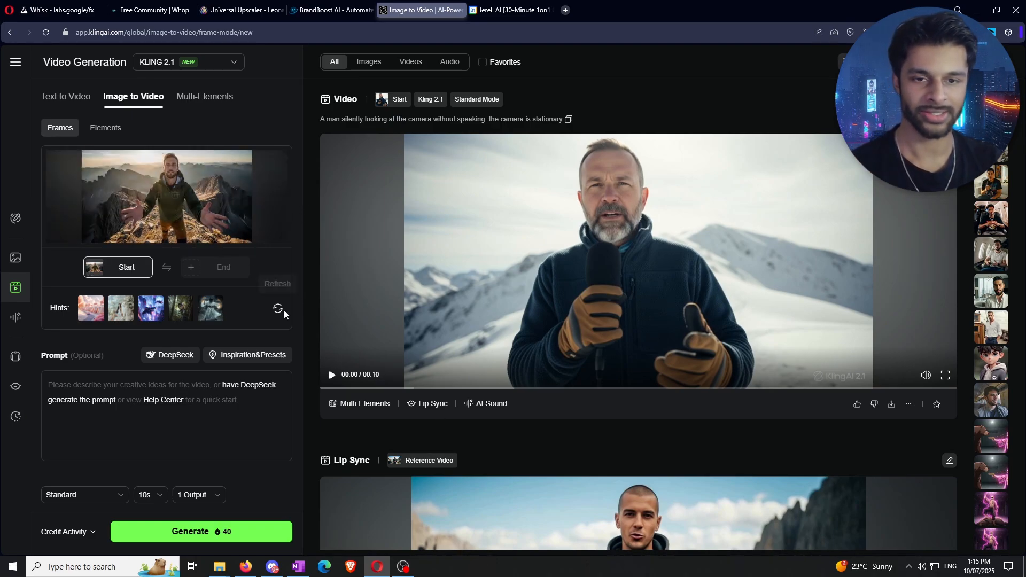
scroll(285, 321, "down", 1)
scroll(273, 331, "up", 1)
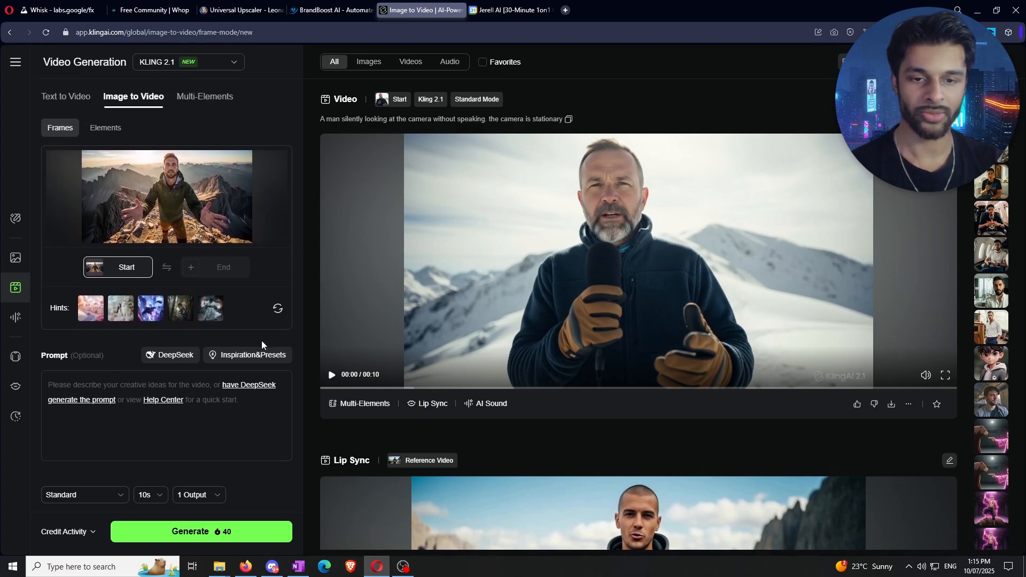
Step: Enter the video prompt "A man silently looking at the camera." for the start frame
left_click(148, 385)
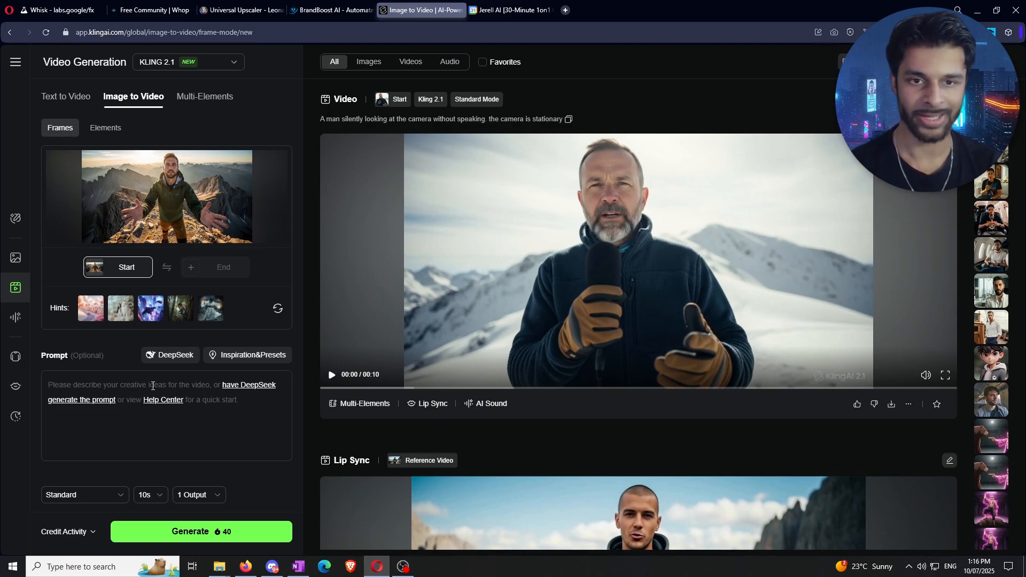
type("A")
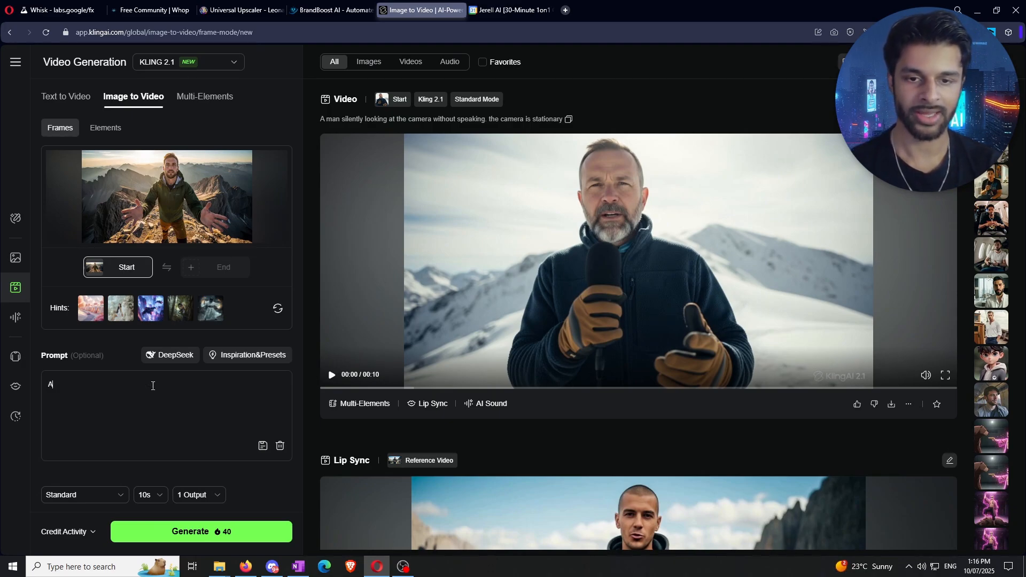
type(" man si")
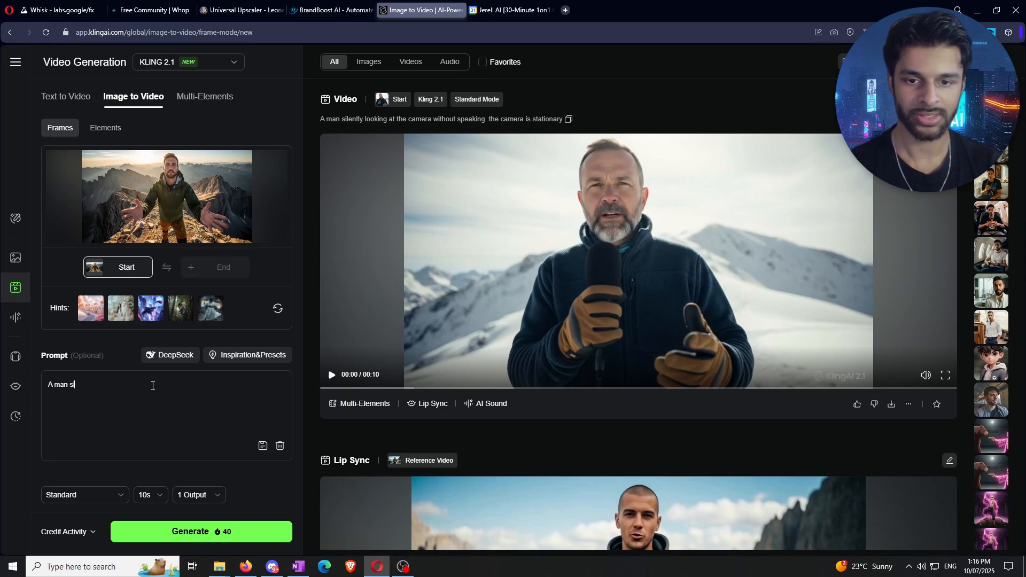
type("lently looking at the camera.")
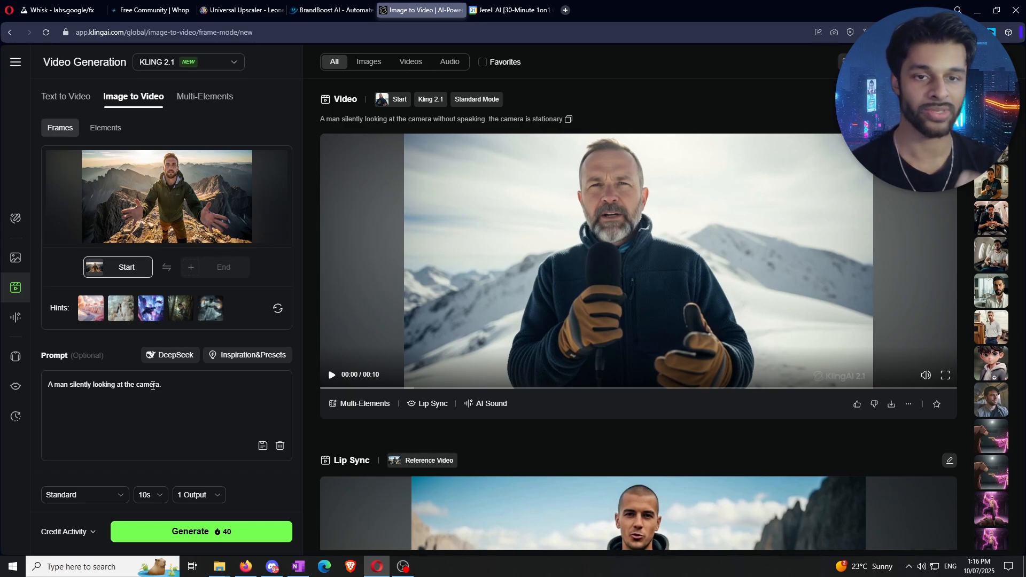
Step: Switch to Whisk, animate the green-jacket image with the prompt "A man looking at the camera. His mouth is closed." and download the clip
left_click(52, 4)
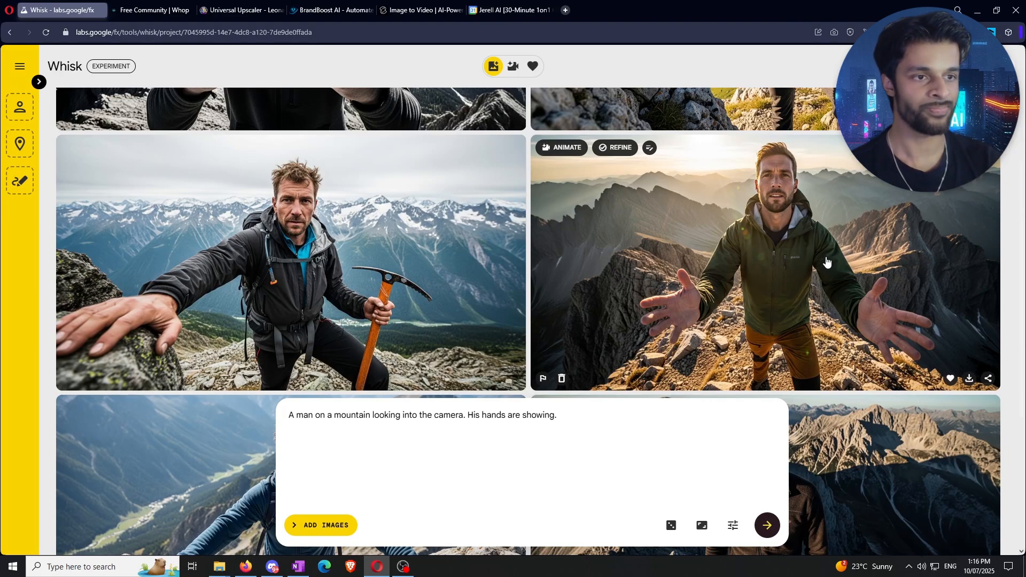
left_click(566, 150)
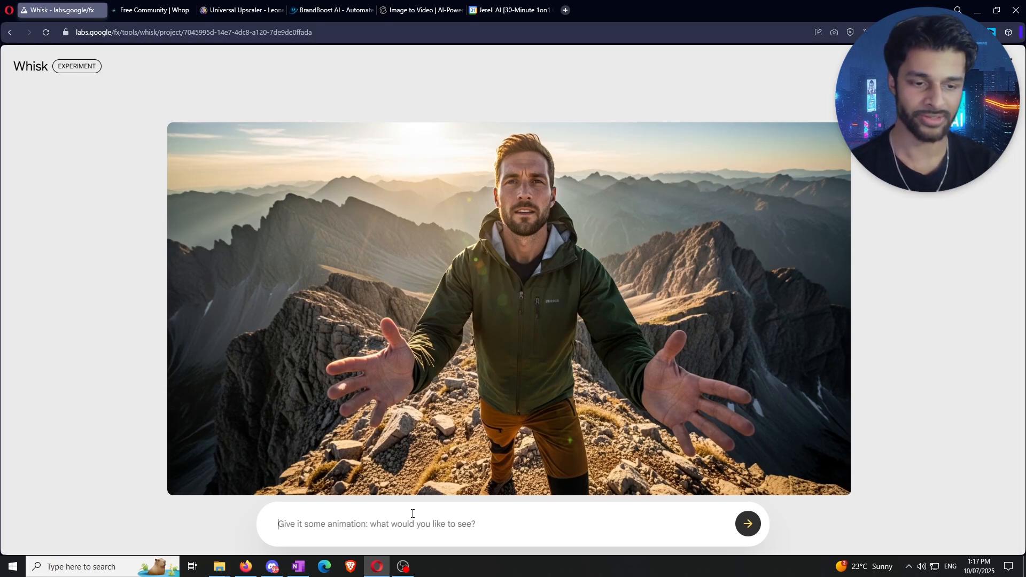
type("A man looking at the camera. Hi")
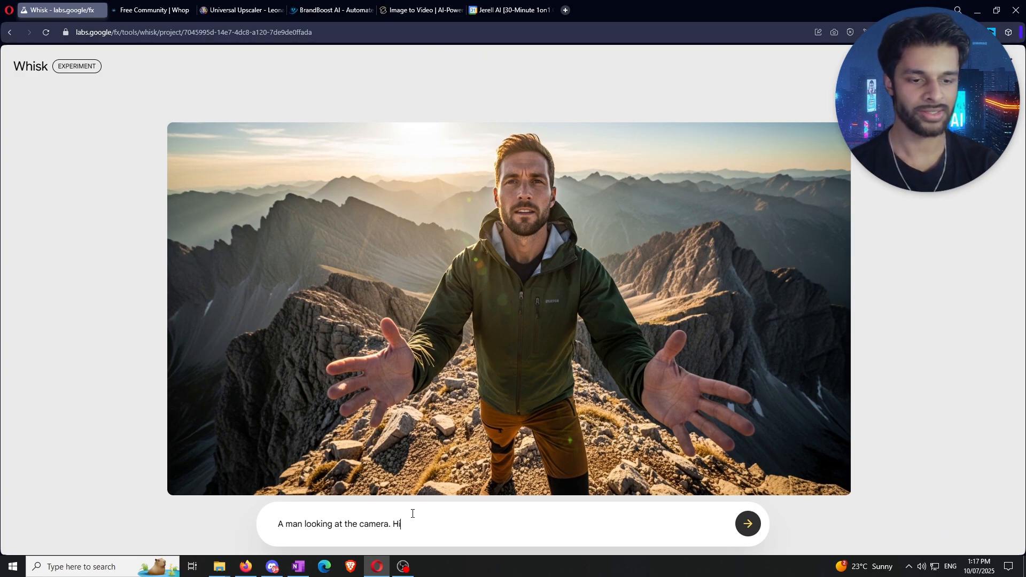
type("s mouth is ")
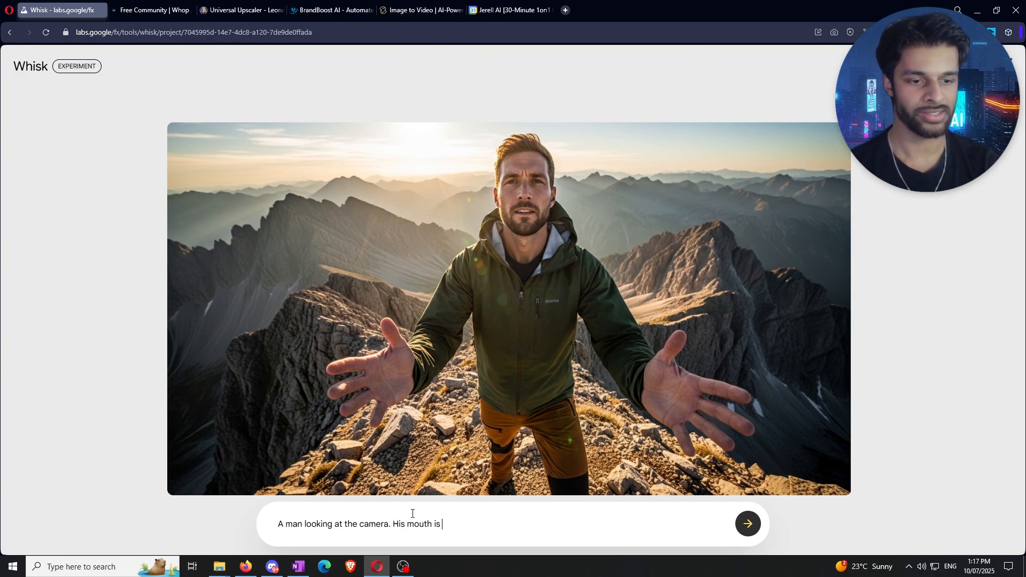
type("closed.")
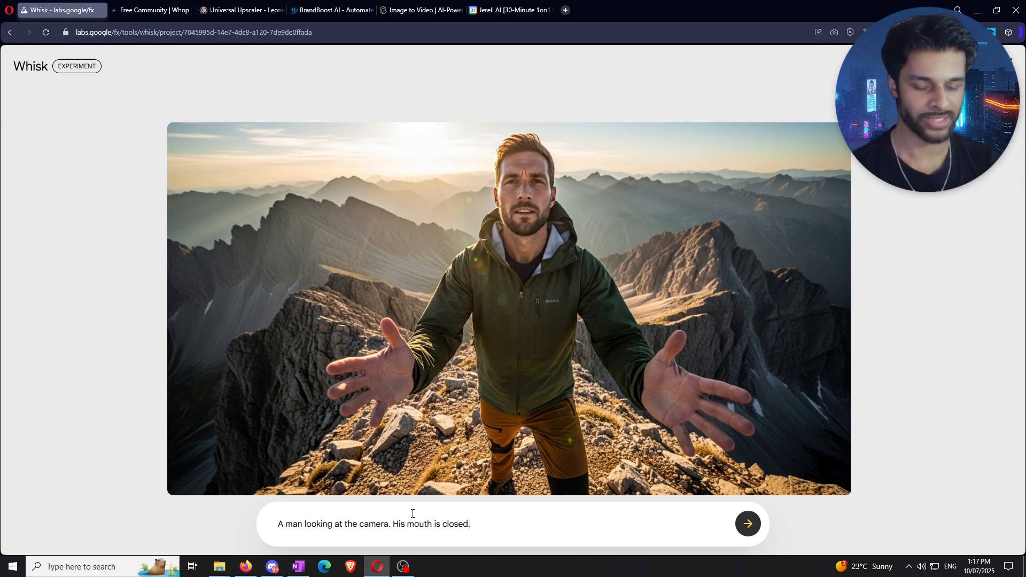
key("Return")
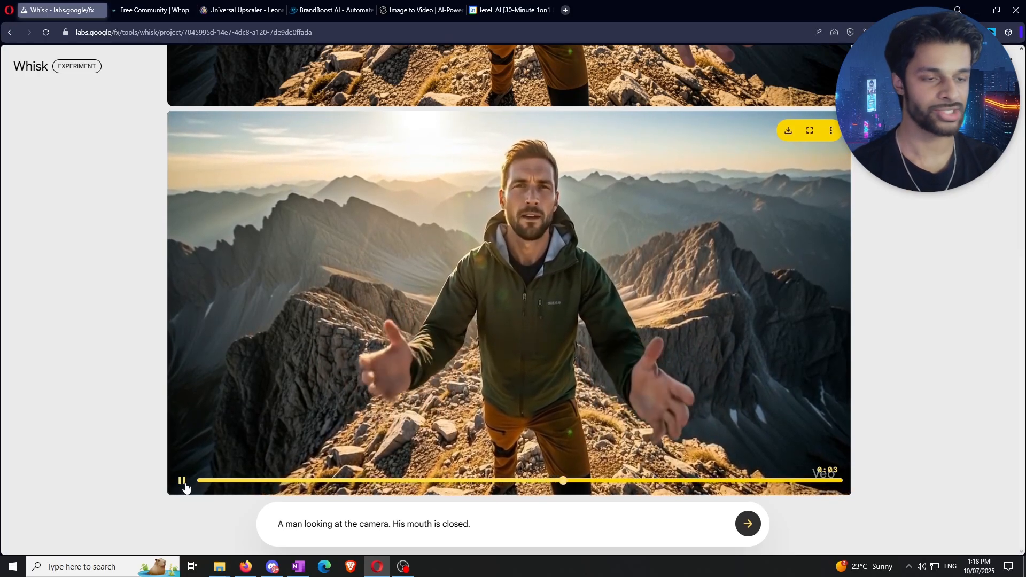
left_click(182, 482)
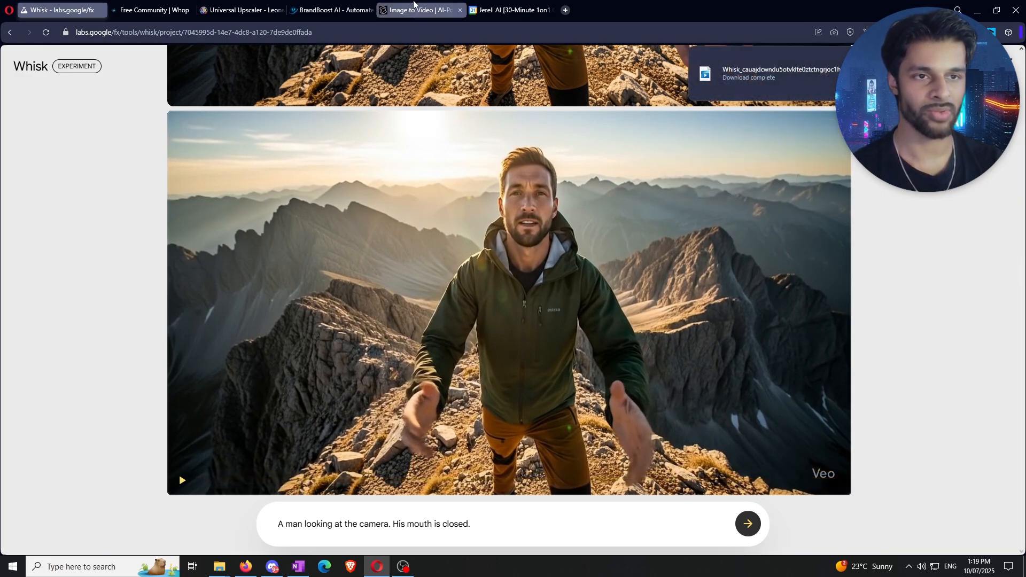
Step: Switch back to Kling AI and open the Lip Sync tool from its full tool collection
left_click(415, 3)
left_click(15, 62)
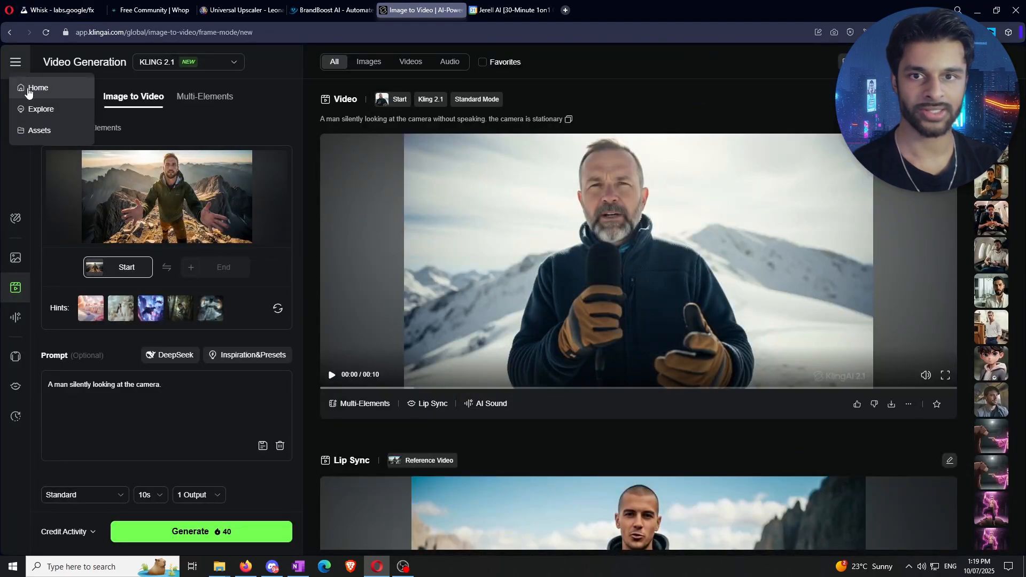
left_click(28, 90)
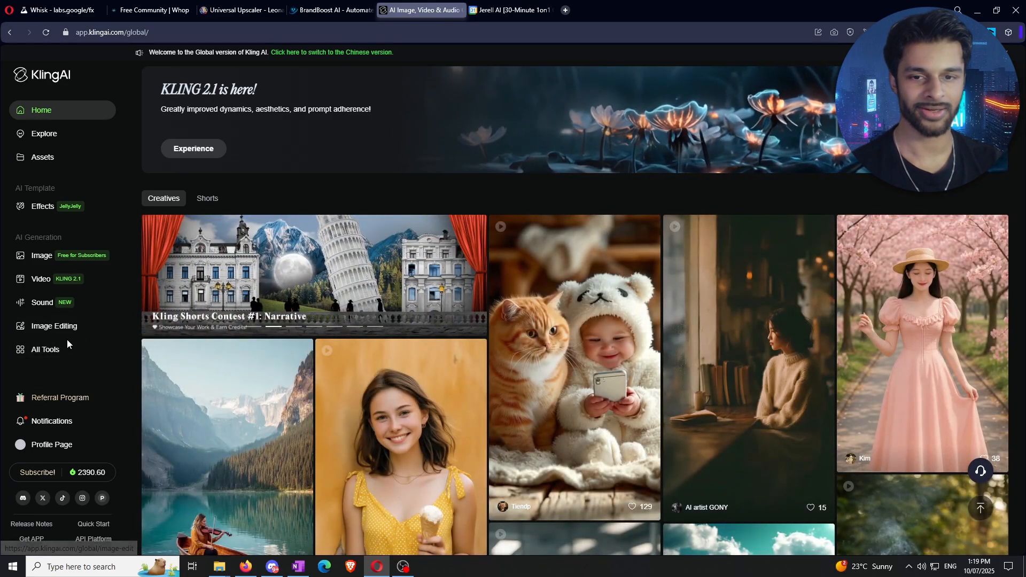
left_click(56, 348)
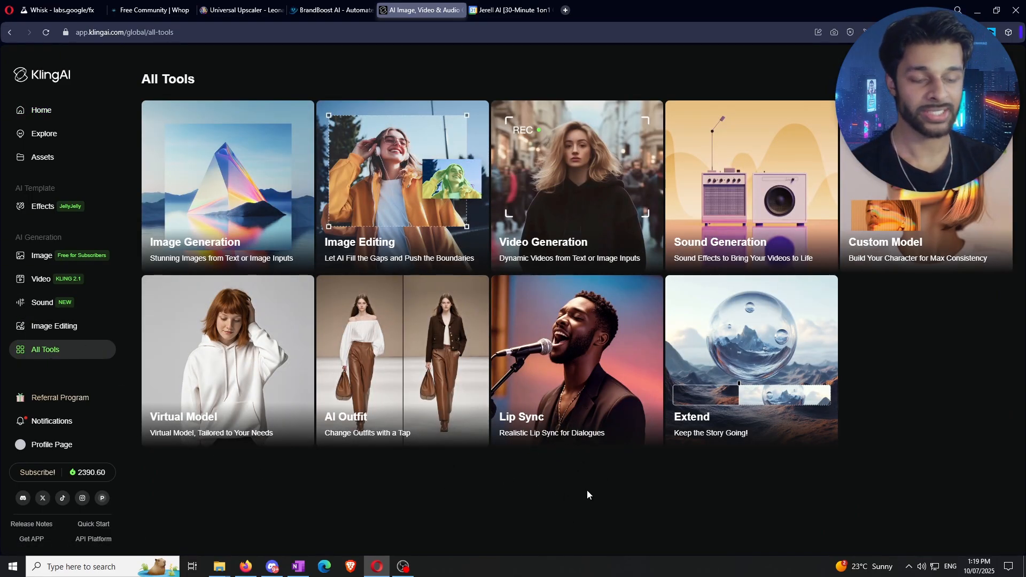
left_click(581, 374)
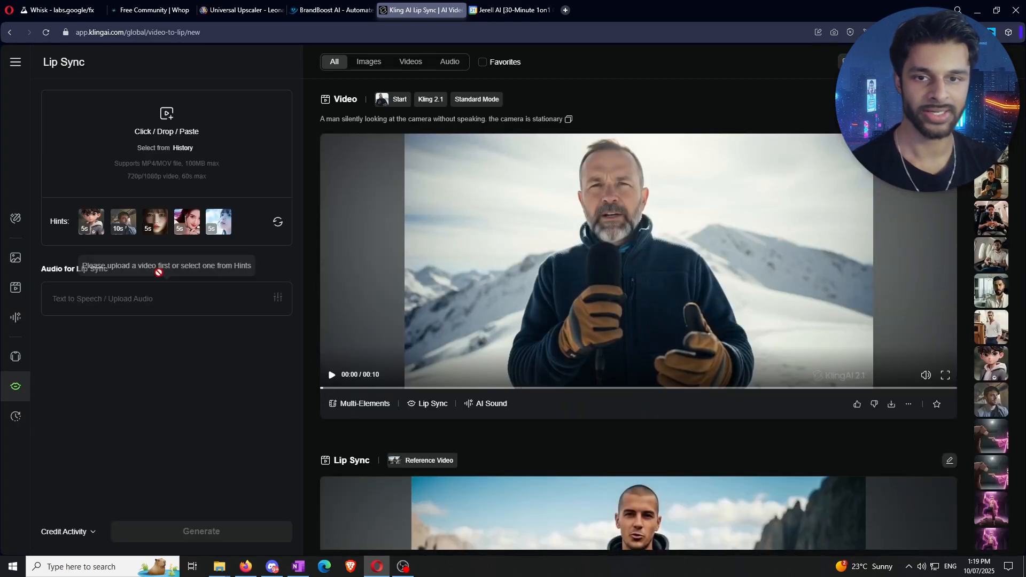
left_click(96, 224)
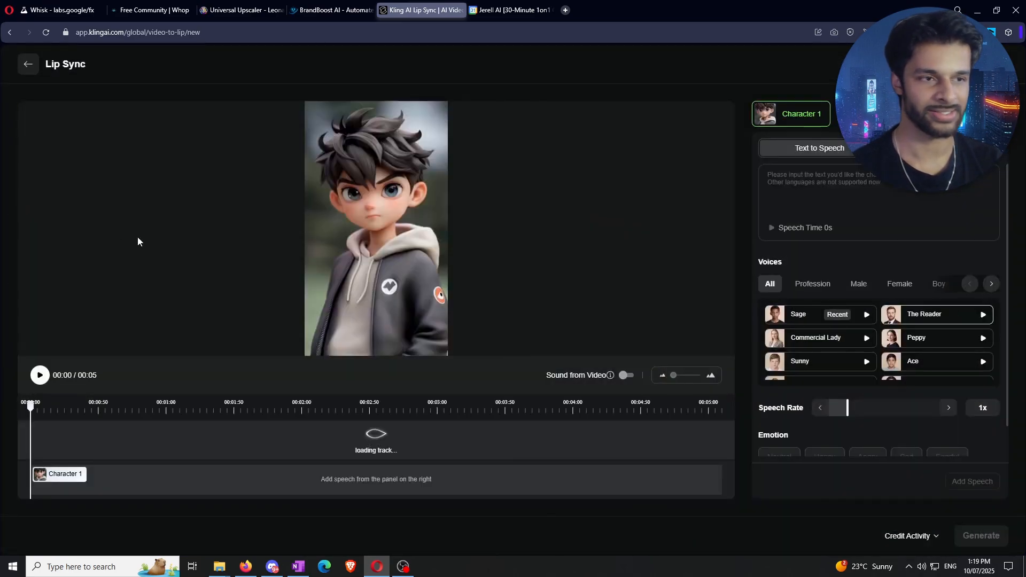
left_click(29, 68)
left_click(603, 326)
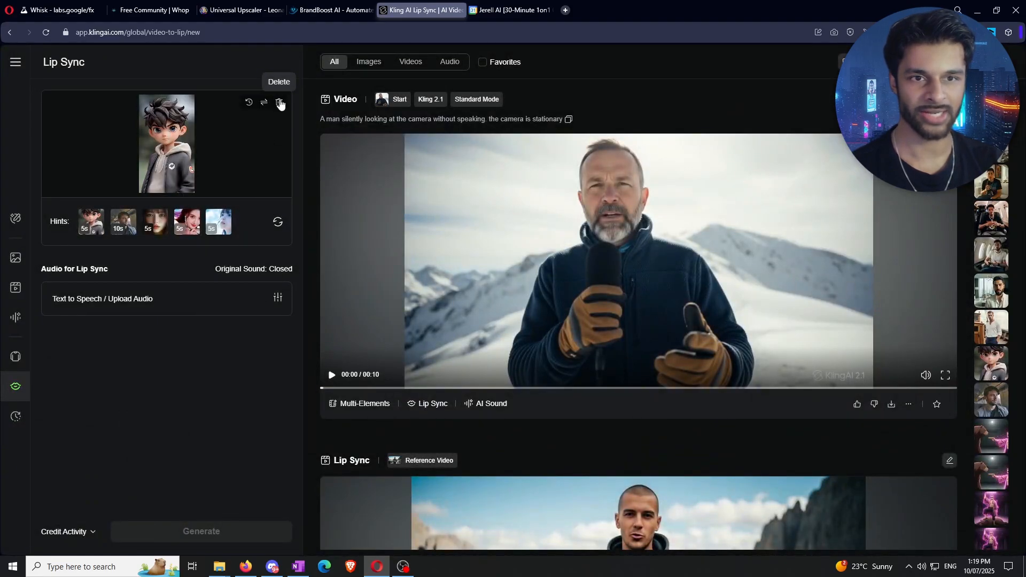
Step: Replace the sample video in Lip Sync with the downloaded clip of the man on the mountain and look over the speech settings
left_click(280, 107)
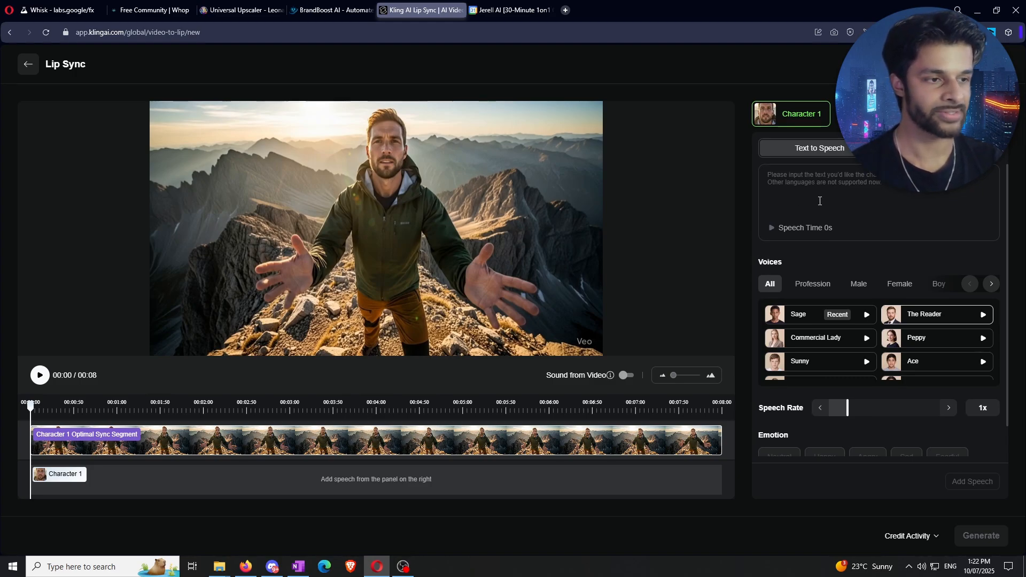
scroll(831, 211, "down", 1)
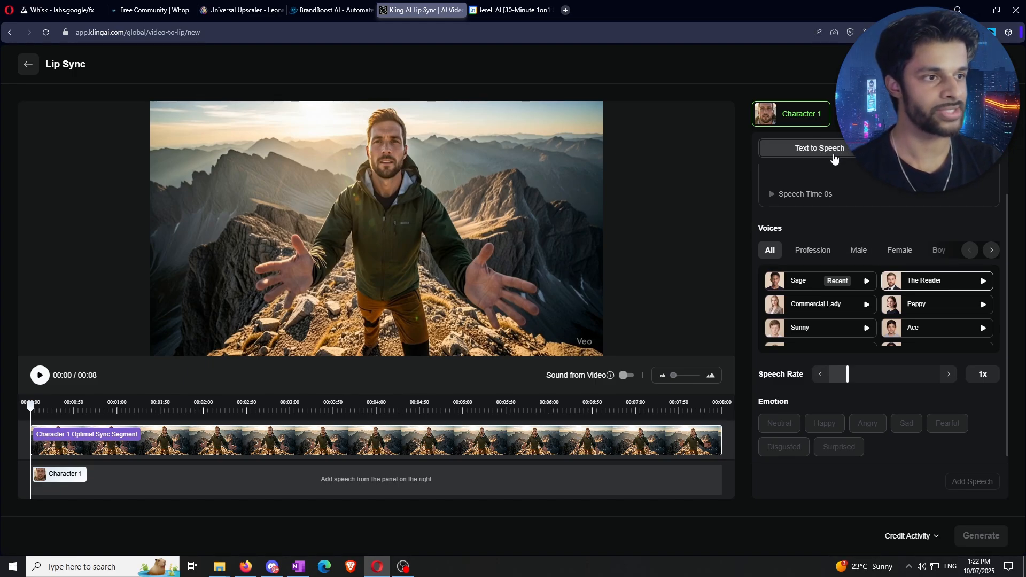
scroll(848, 177, "up", 1)
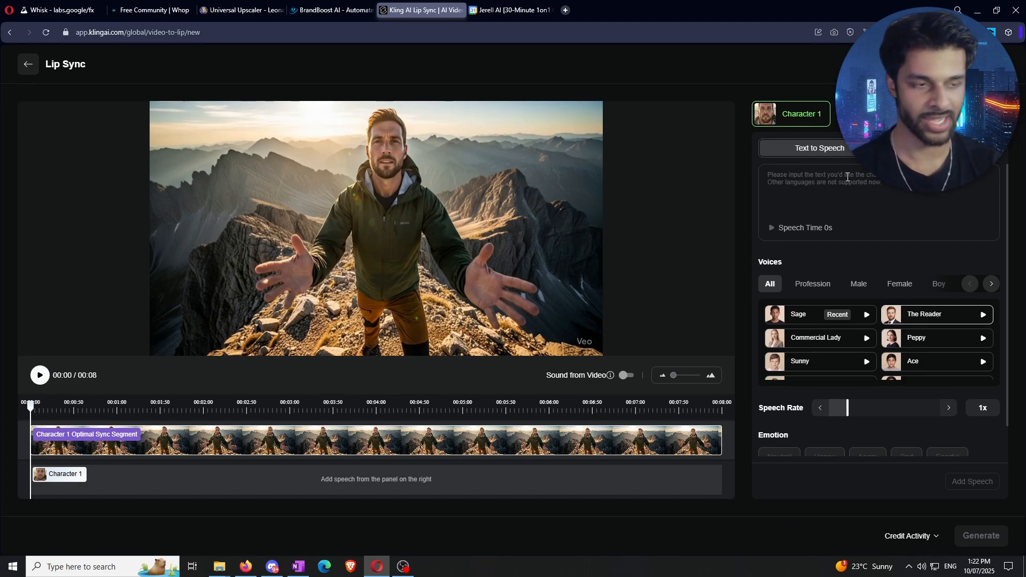
Step: Enter a short Text to Speech line in which the man gives his first name and says what he likes, and preview it
type("Hey my name ")
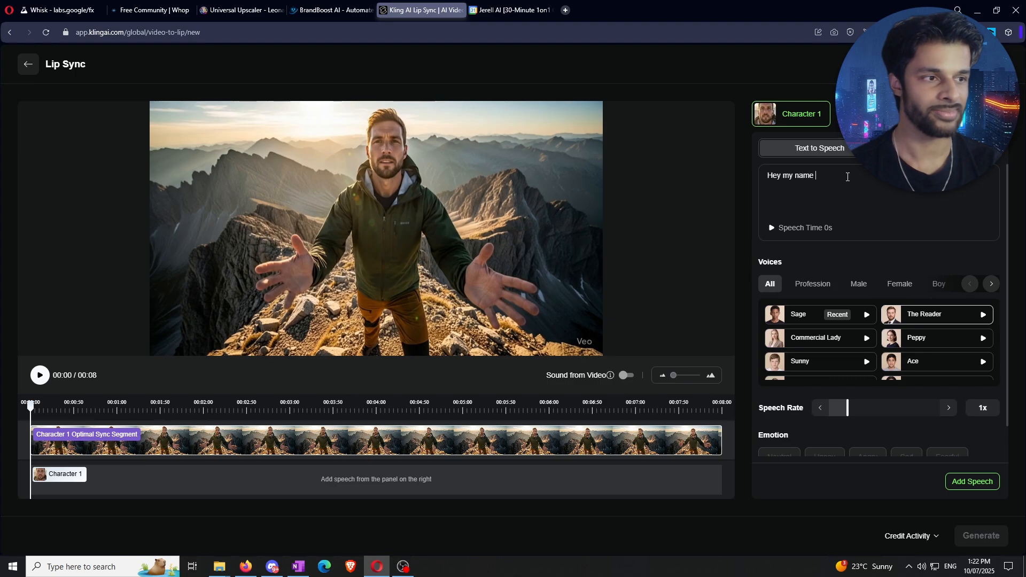
type("is Jeff and I ")
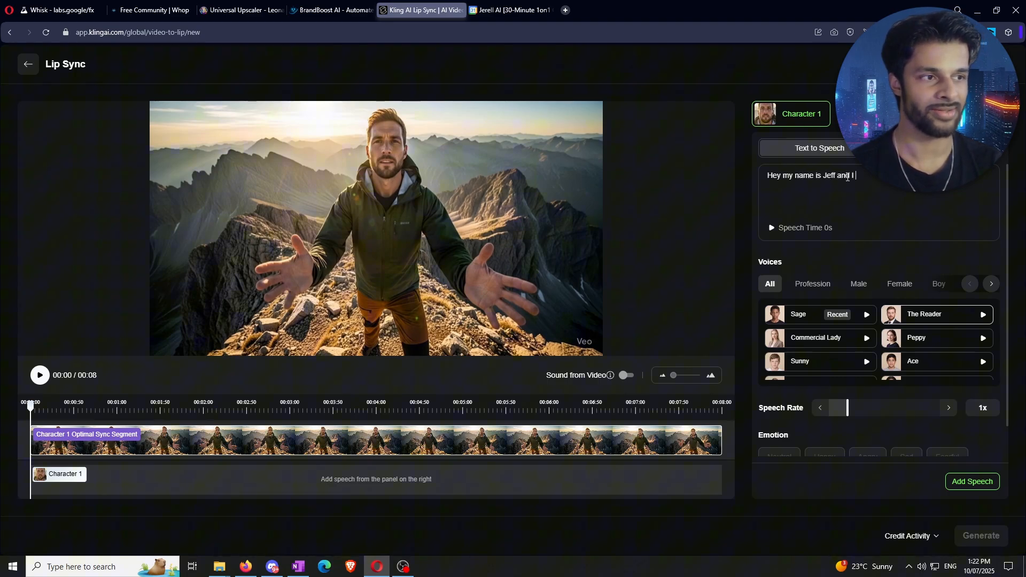
type("like ba")
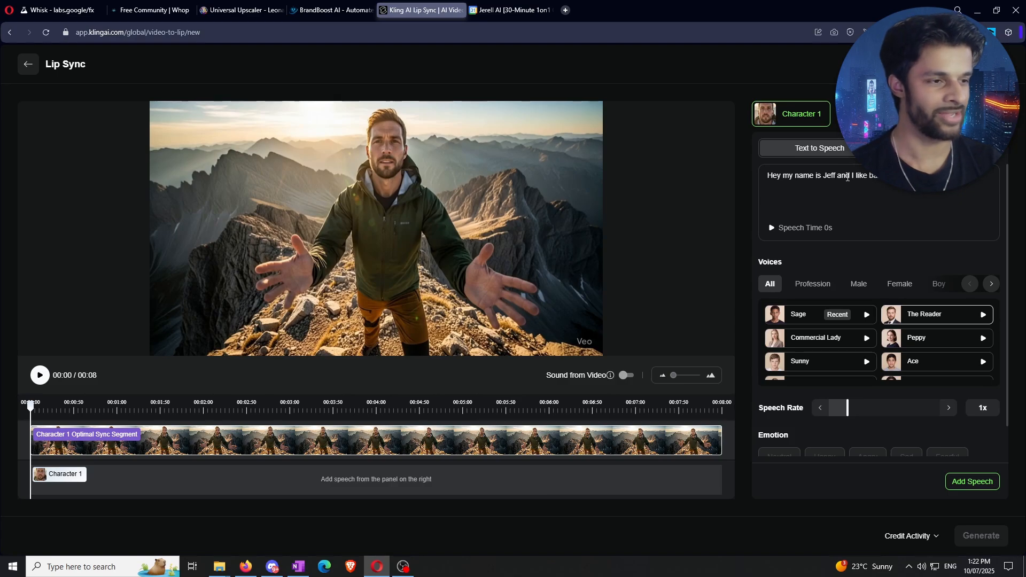
left_click(773, 230)
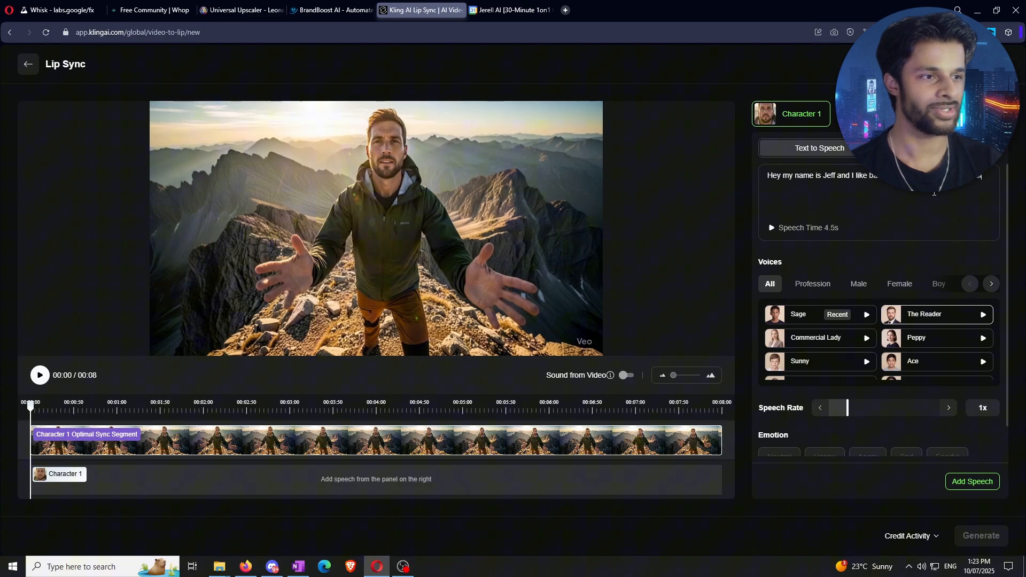
left_click(773, 229)
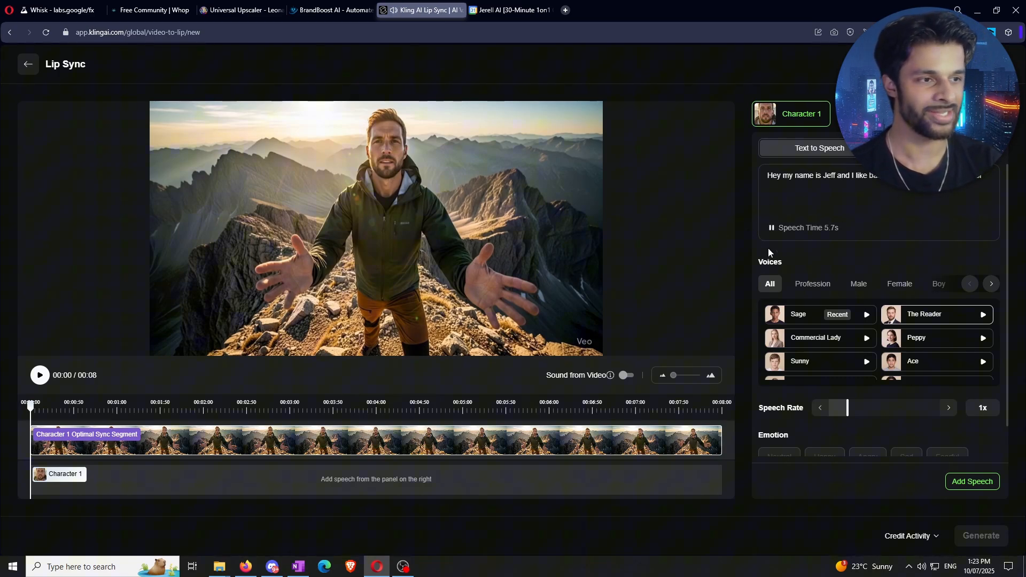
left_click(771, 227)
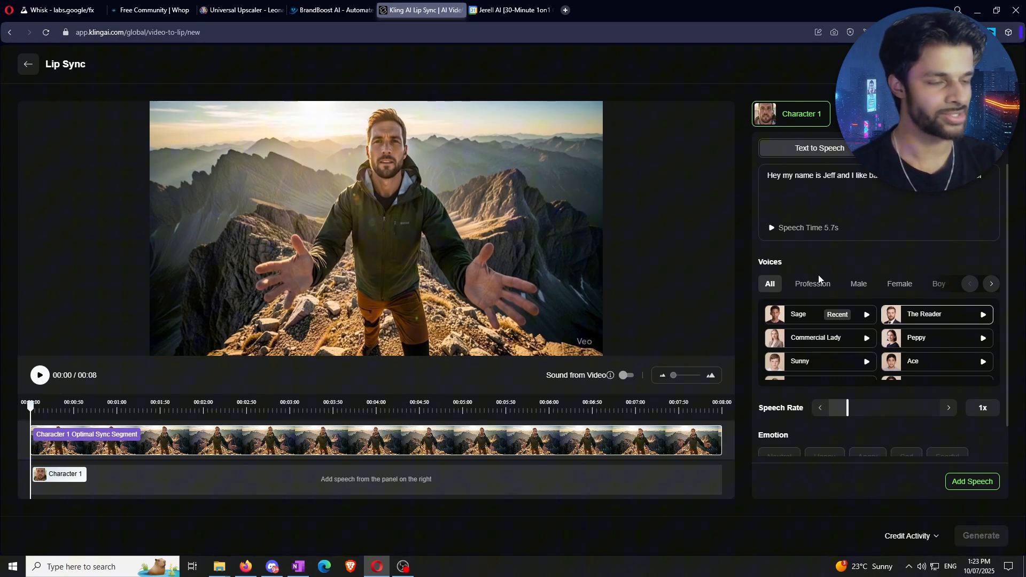
Step: Browse the Text to Speech voices by category, from Profession and Male through Young man and Young woman
scroll(823, 268, "down", 1)
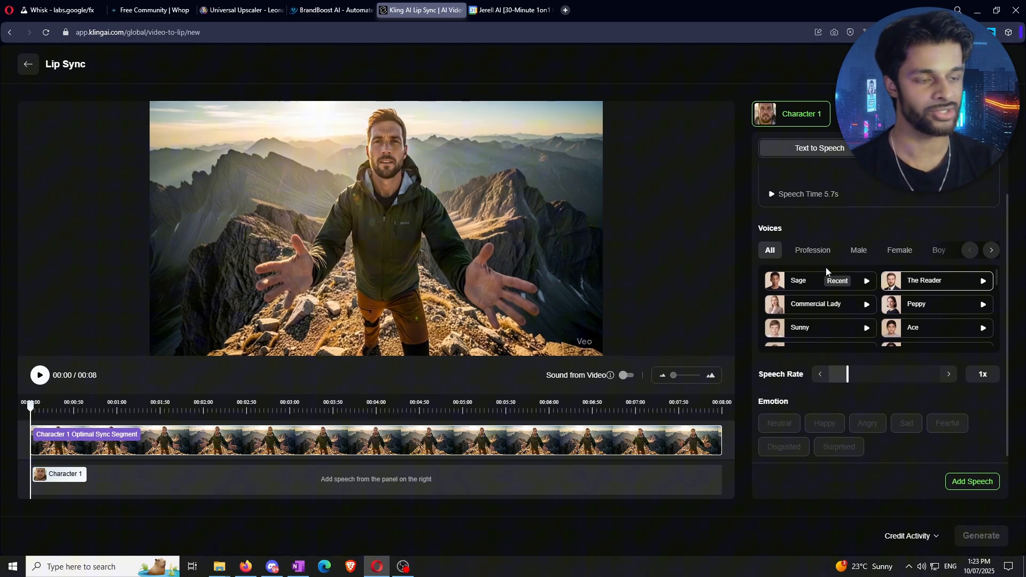
scroll(789, 328, "down", 2)
scroll(789, 328, "up", 2)
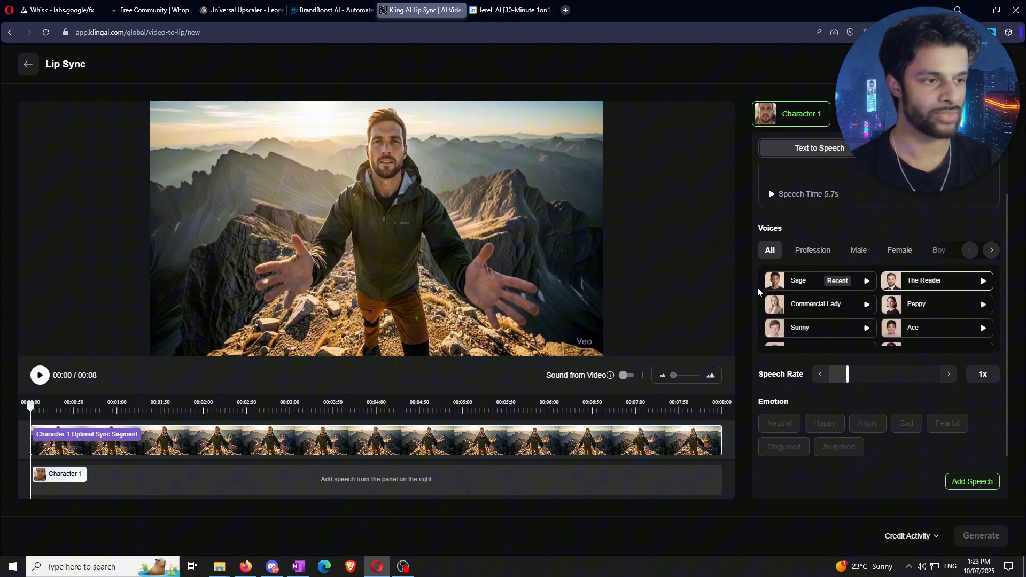
left_click(811, 251)
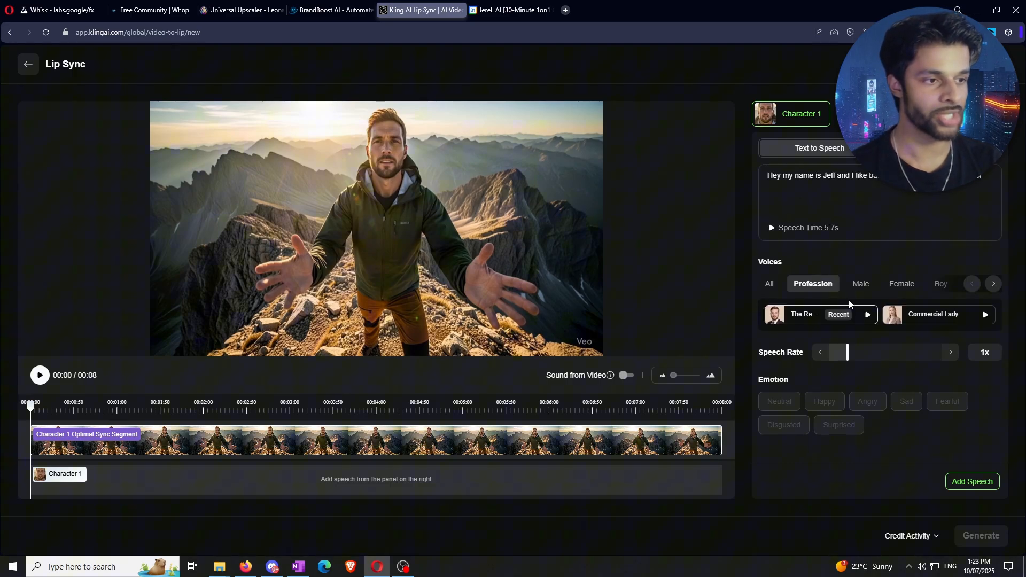
left_click(861, 286)
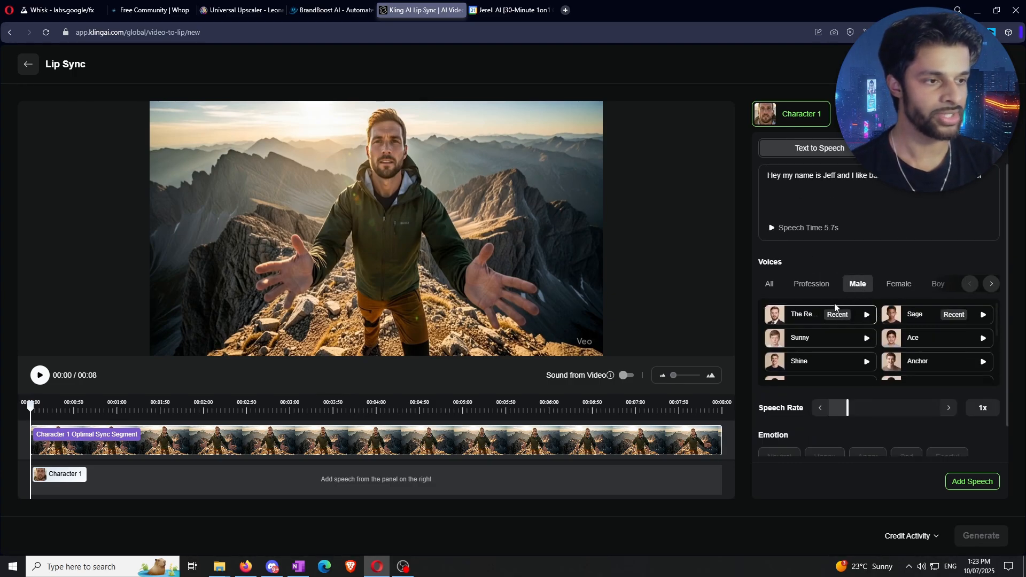
left_click(898, 286)
left_click(908, 286)
left_click(912, 286)
left_click(915, 286)
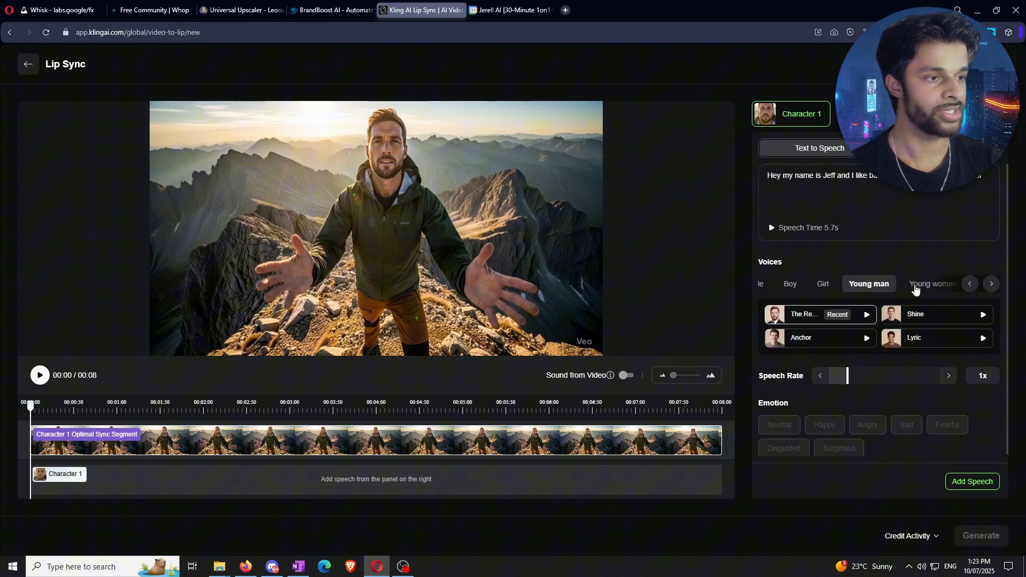
left_click(919, 289)
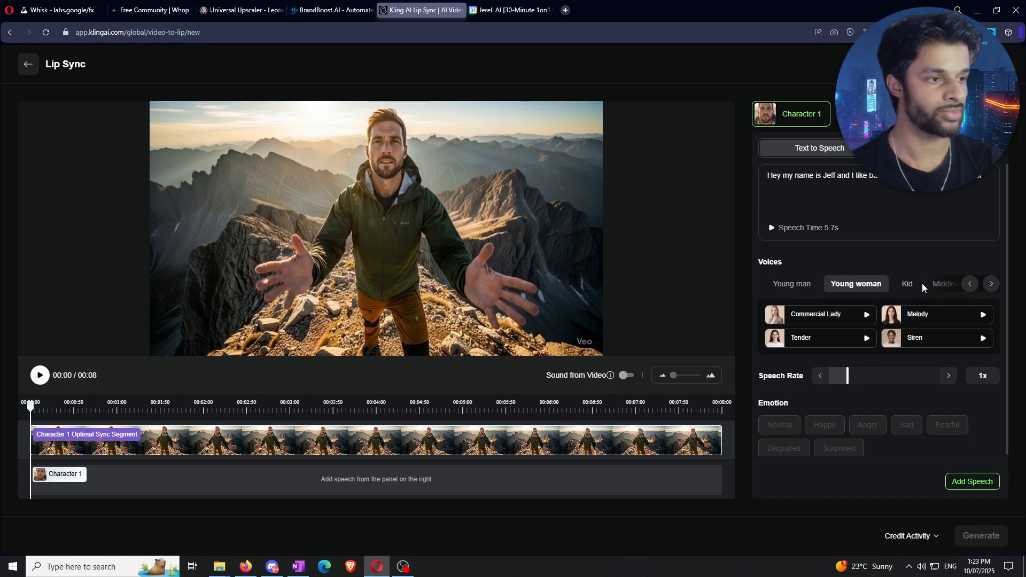
left_click(969, 287)
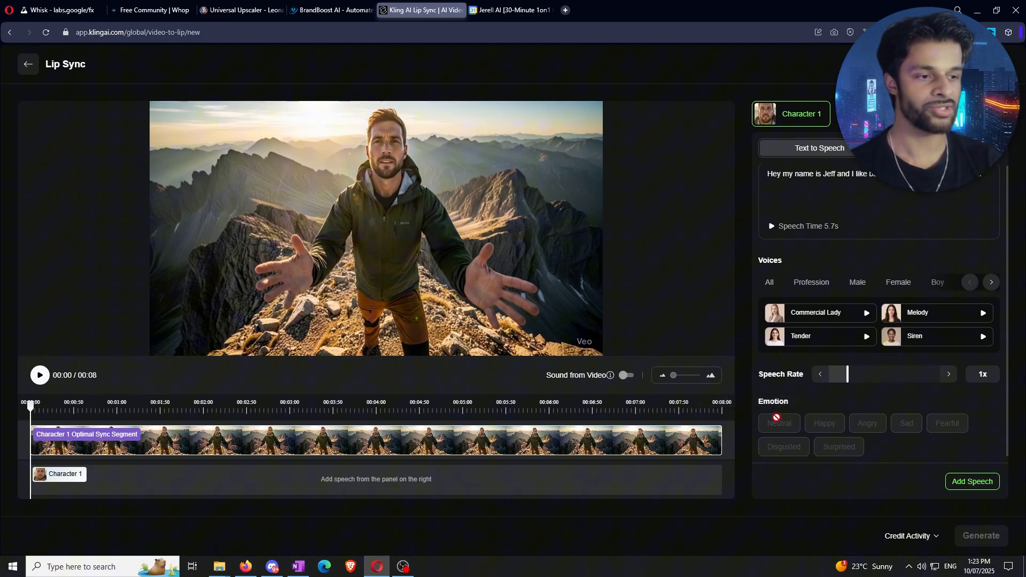
Step: Select the Peppy voice from the full voice list and look over the emotion options it offers
left_click(772, 283)
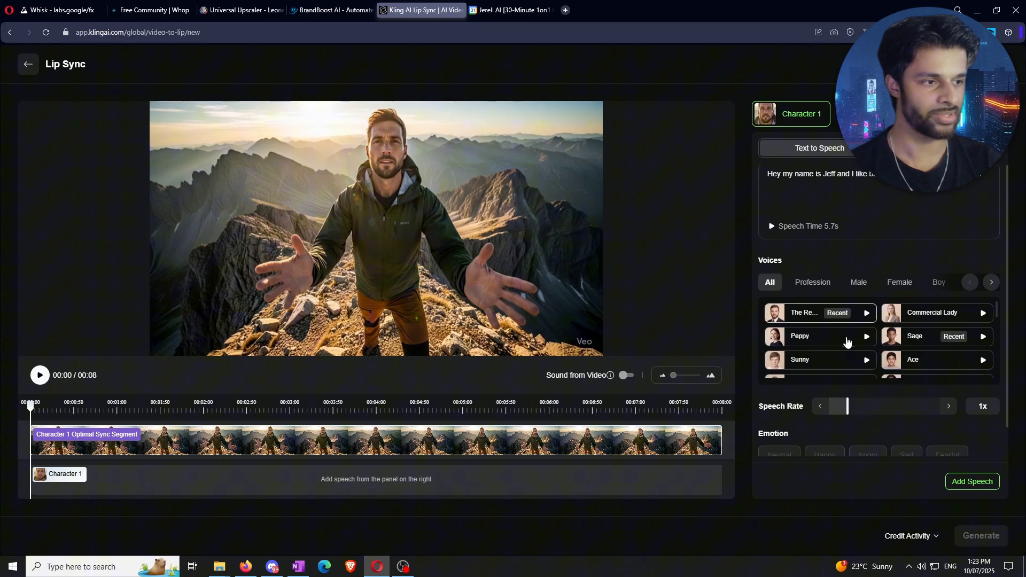
scroll(855, 342, "down", 2)
scroll(859, 343, "up", 2)
left_click(829, 342)
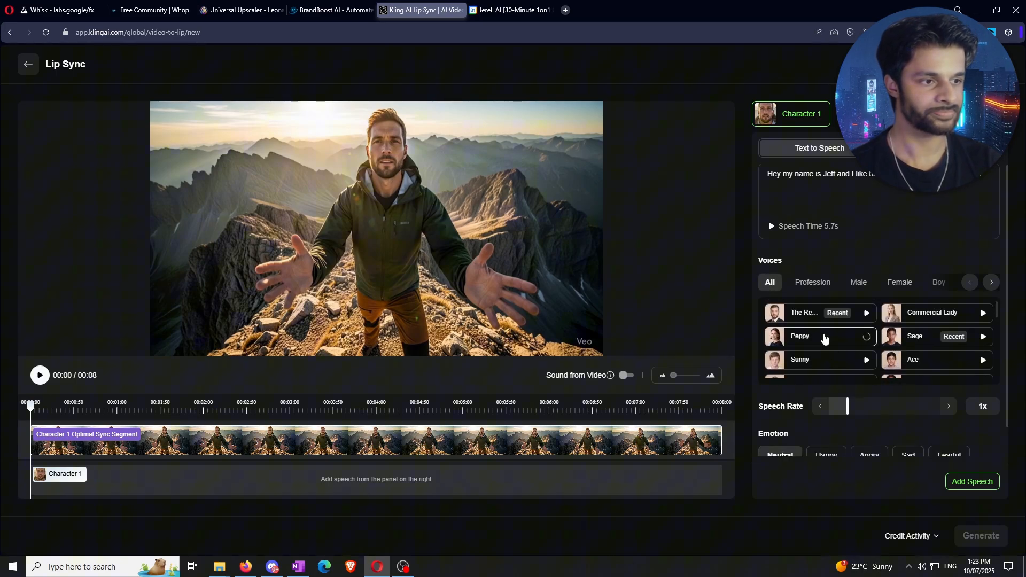
scroll(845, 390, "down", 1)
scroll(878, 423, "up", 1)
scroll(861, 417, "down", 1)
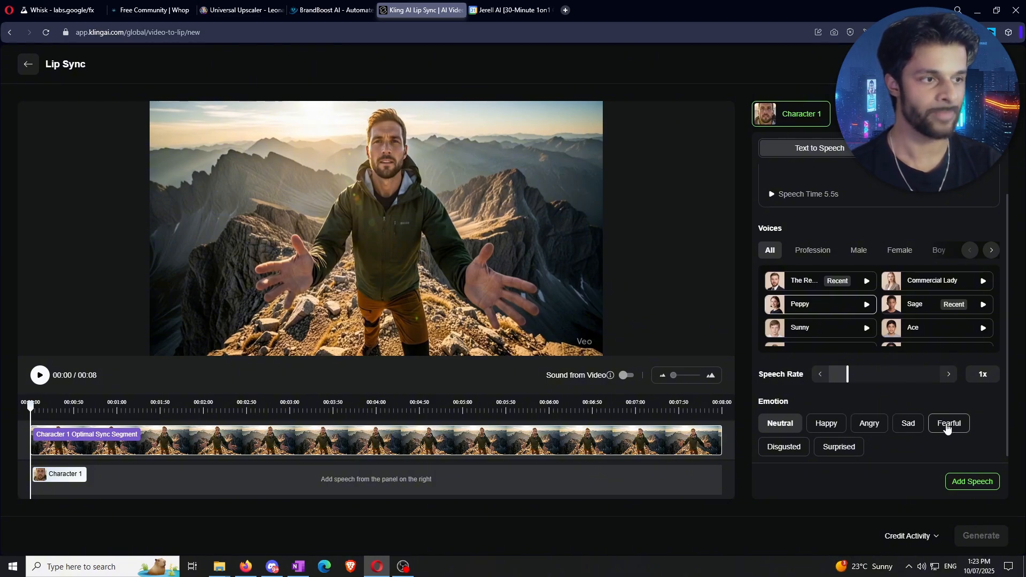
scroll(915, 230, "up", 1)
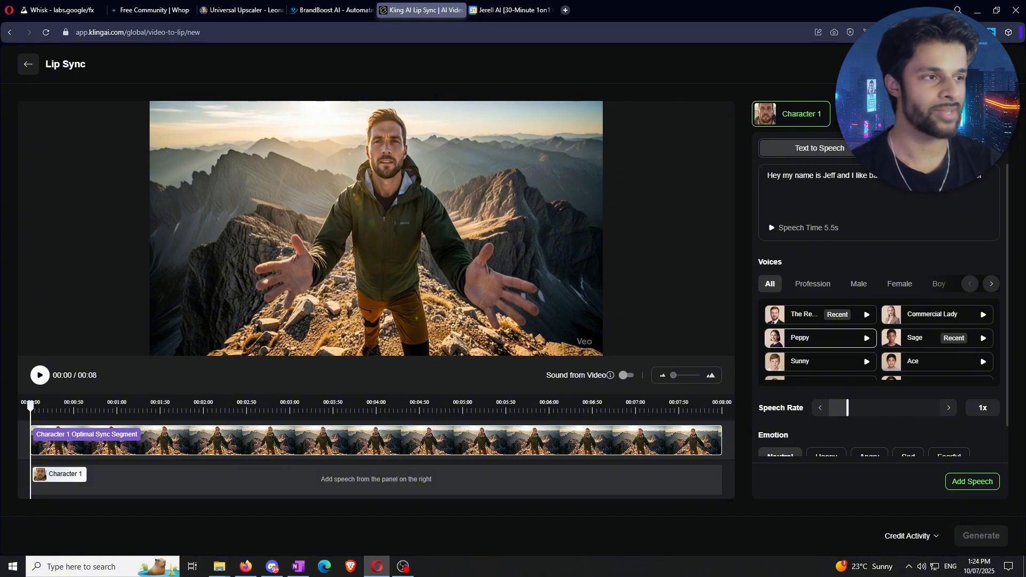
Step: Use the uploaded recording Intro.mp3 instead of Text to Speech, look at the online voice recorder page, and preview part of the recording
left_click(925, 148)
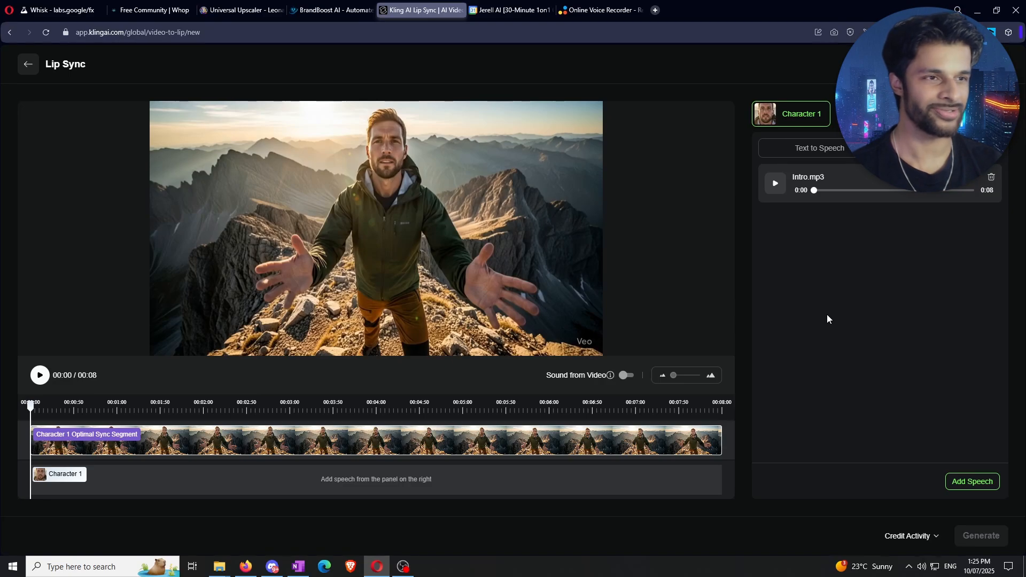
left_click(615, 6)
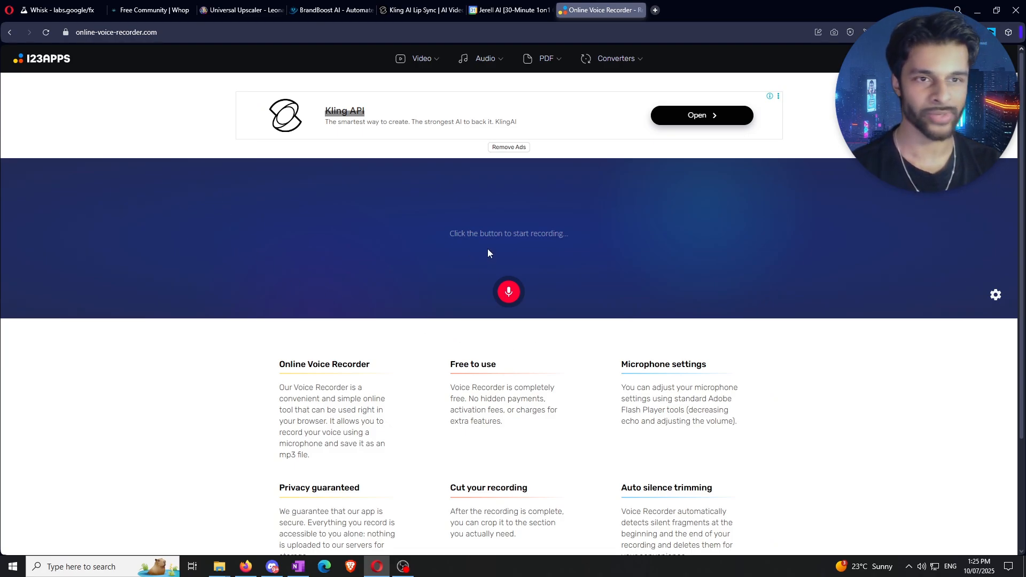
left_click(422, 9)
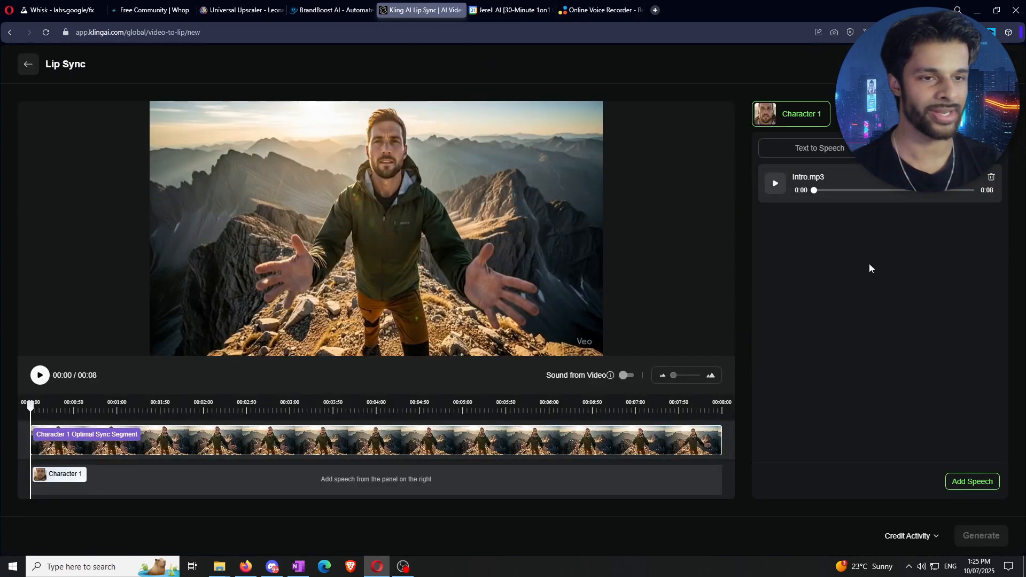
left_click(777, 192)
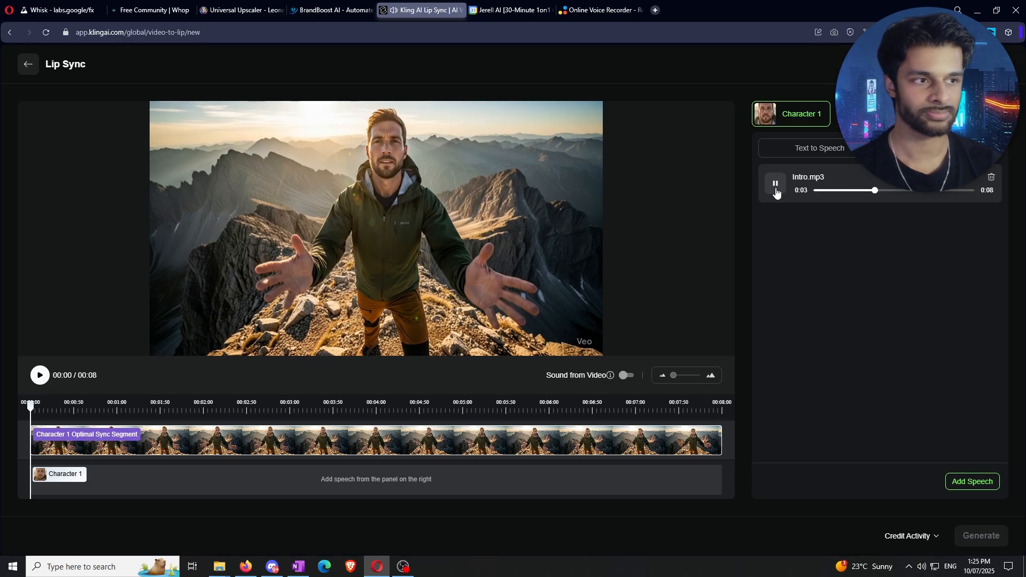
left_click(776, 191)
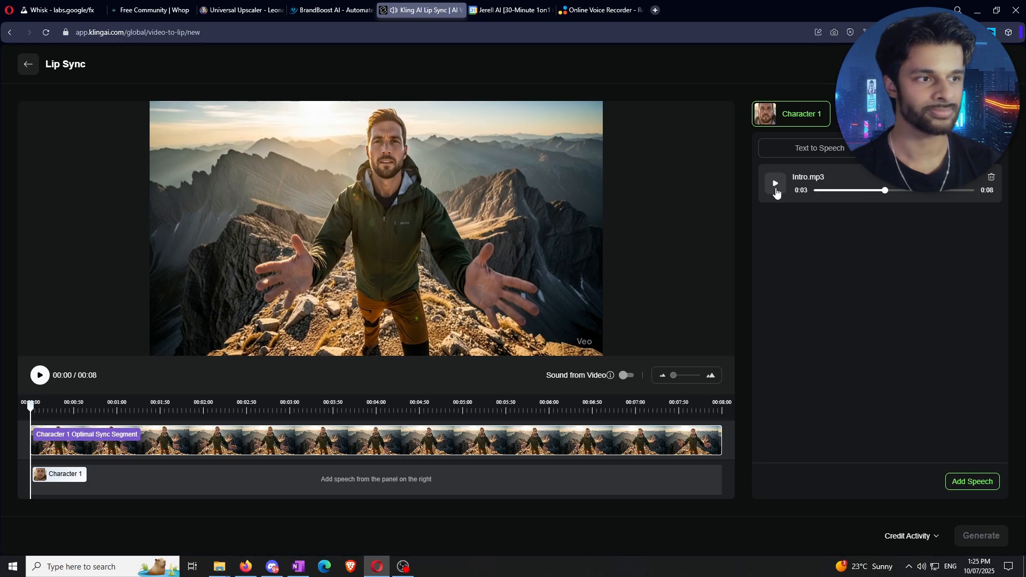
Step: Add the Intro.mp3 speech to Character 1's track and generate the lip-synced video
left_click(969, 490)
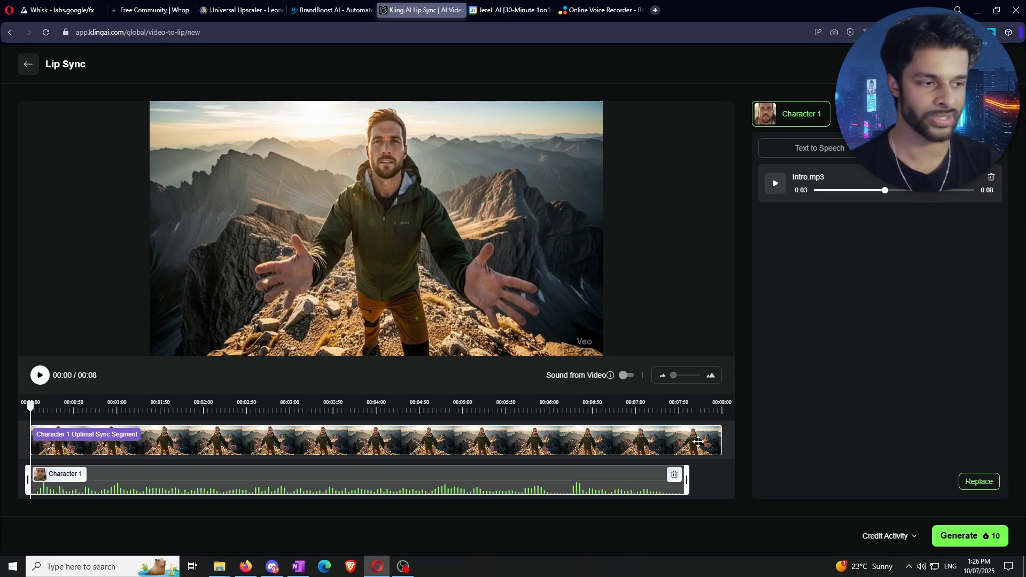
left_click(988, 543)
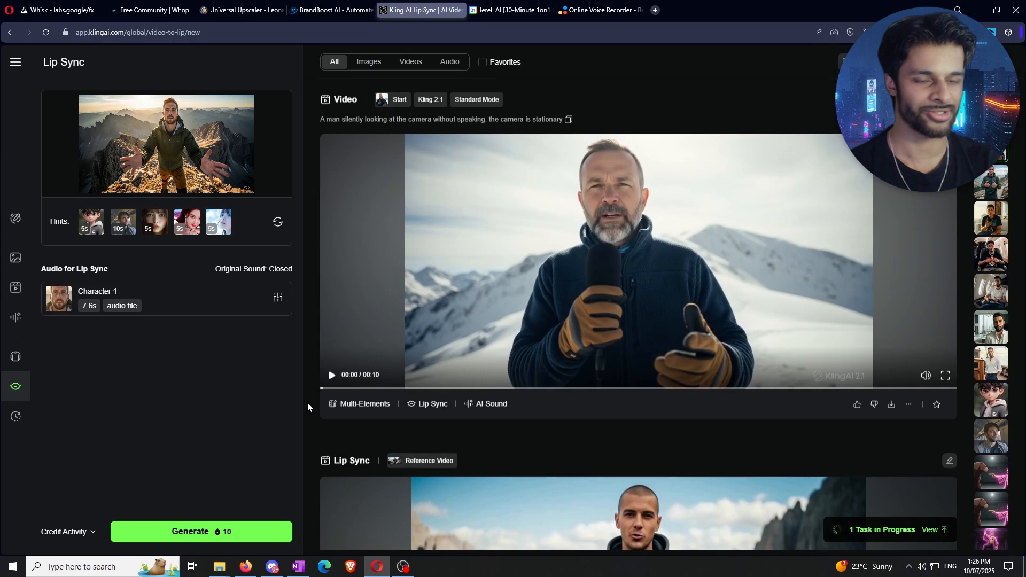
key("ctrl+Tab")
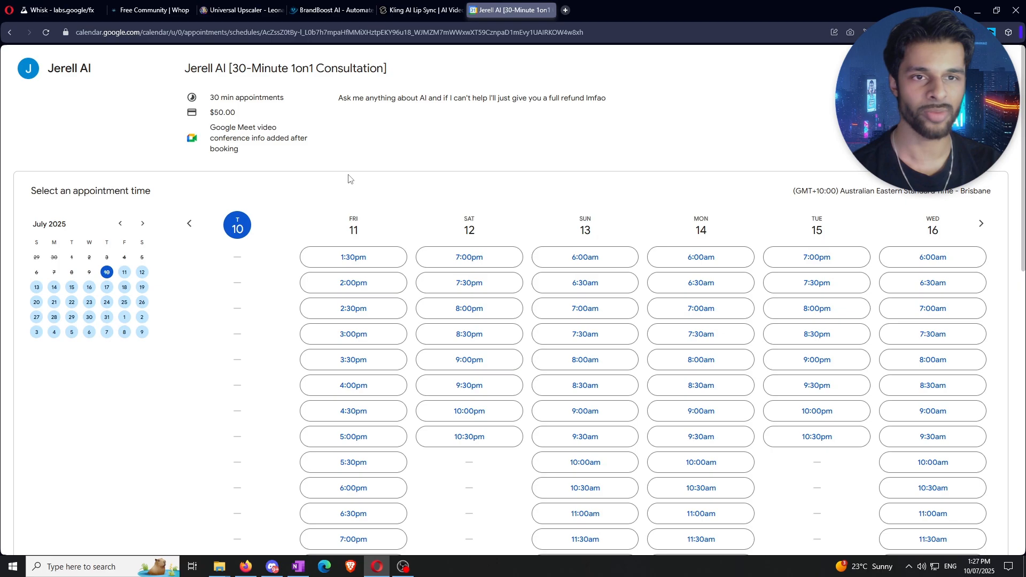
left_click(419, 10)
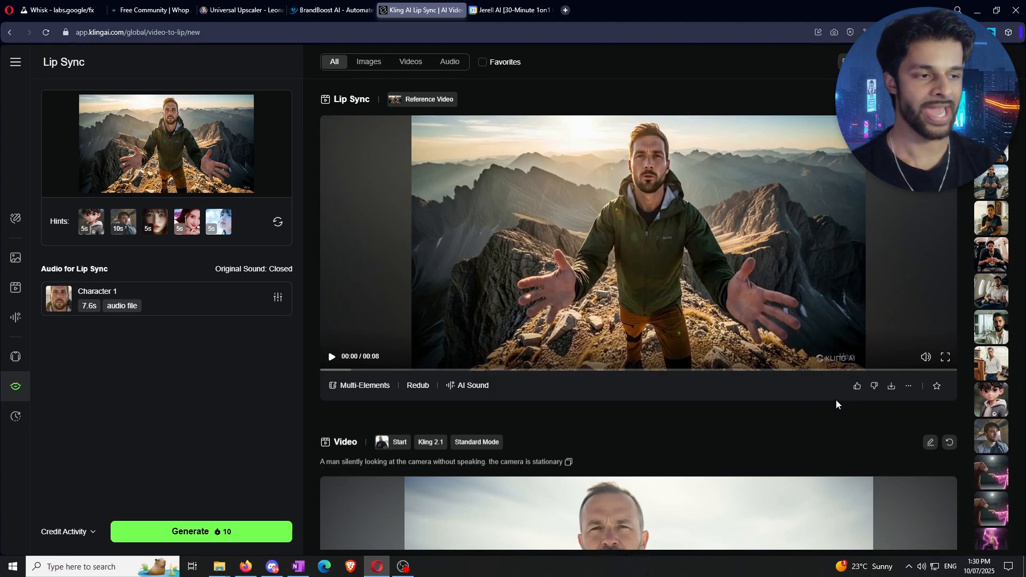
Step: Check the credit activity, compare the yearly and monthly membership plans, and return to the Lip Sync page
left_click(909, 80)
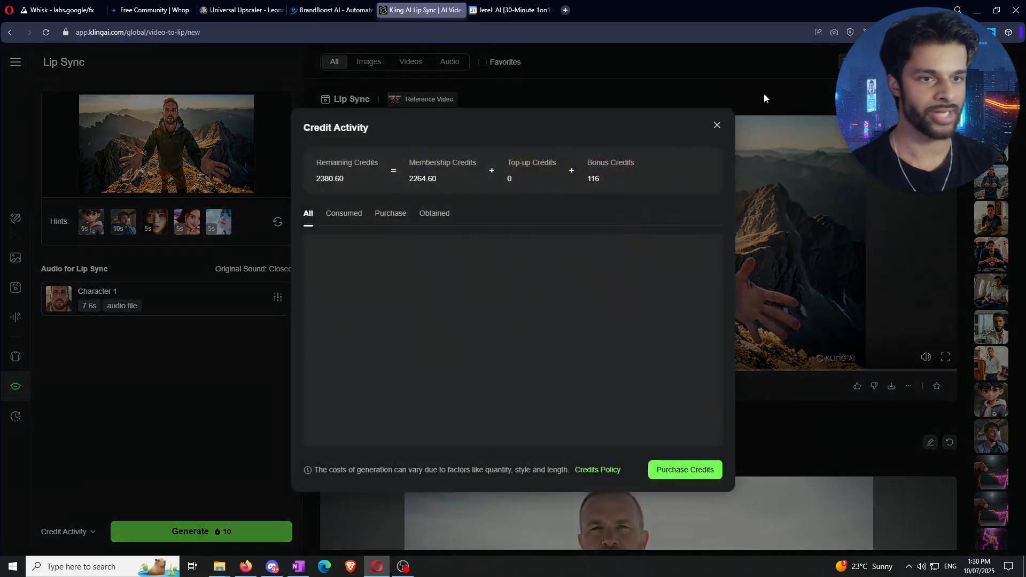
left_click(717, 126)
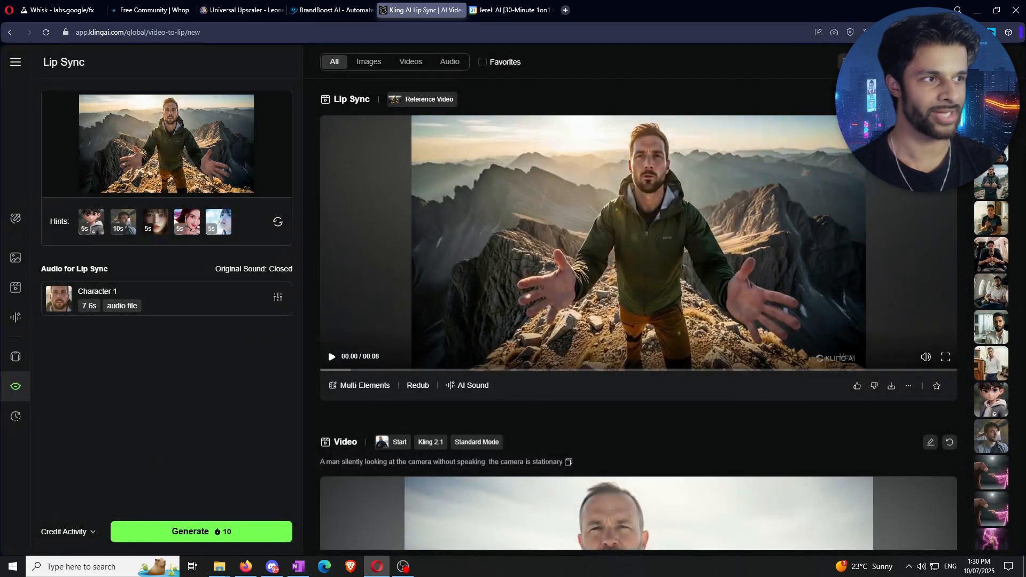
left_click(908, 70)
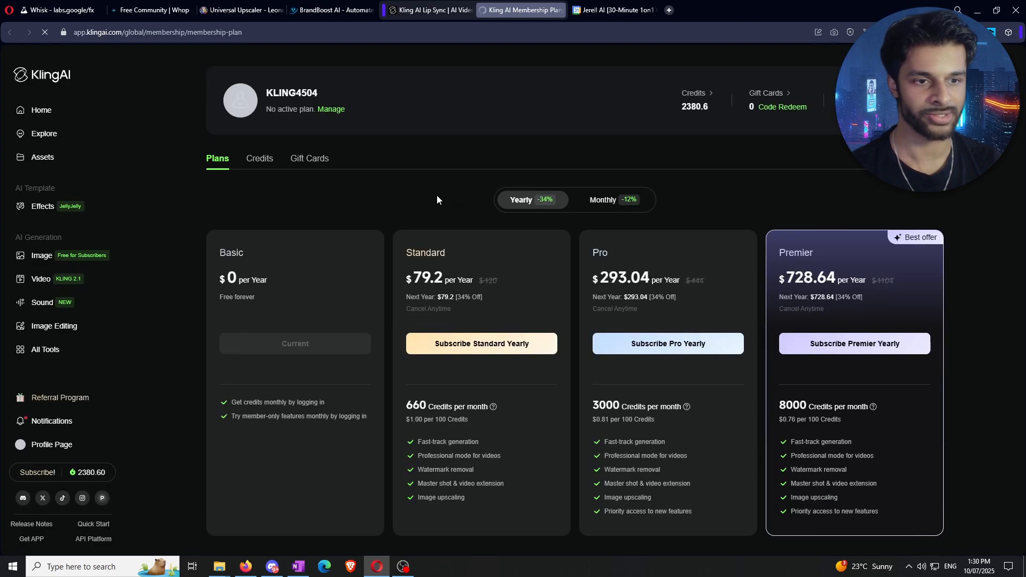
scroll(431, 187, "down", 2)
scroll(518, 200, "up", 2)
scroll(527, 177, "down", 1)
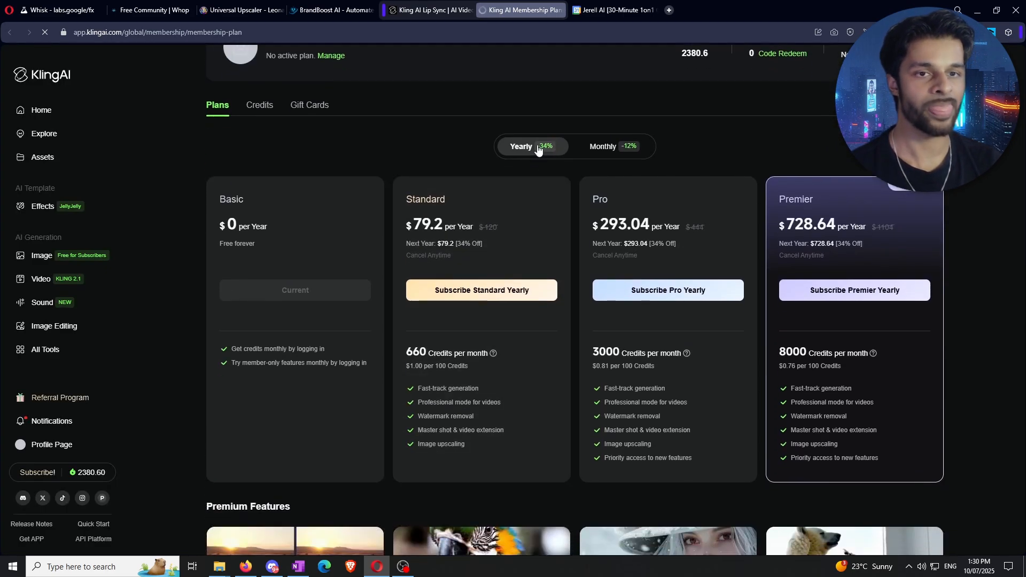
left_click(590, 145)
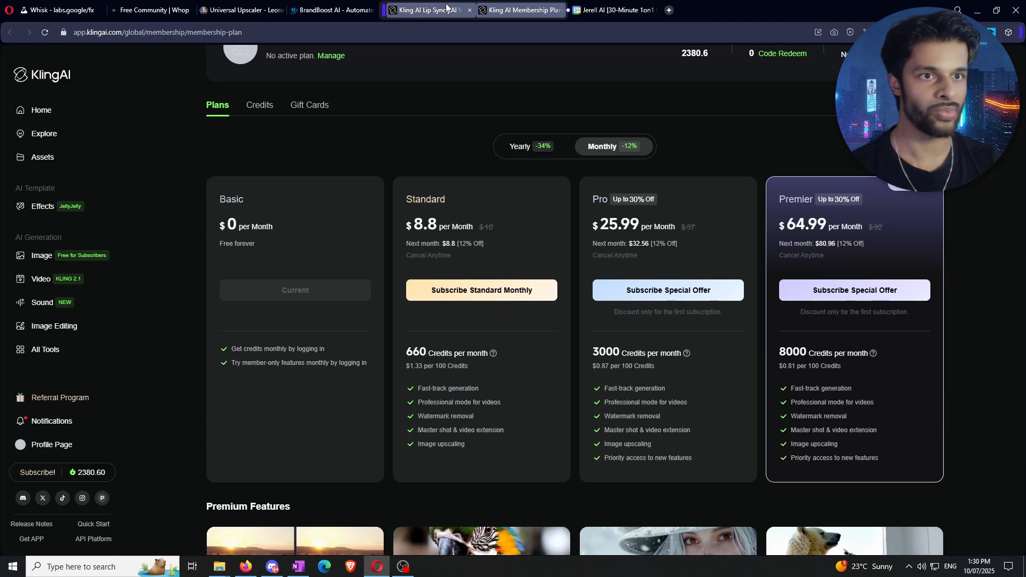
left_click(431, 10)
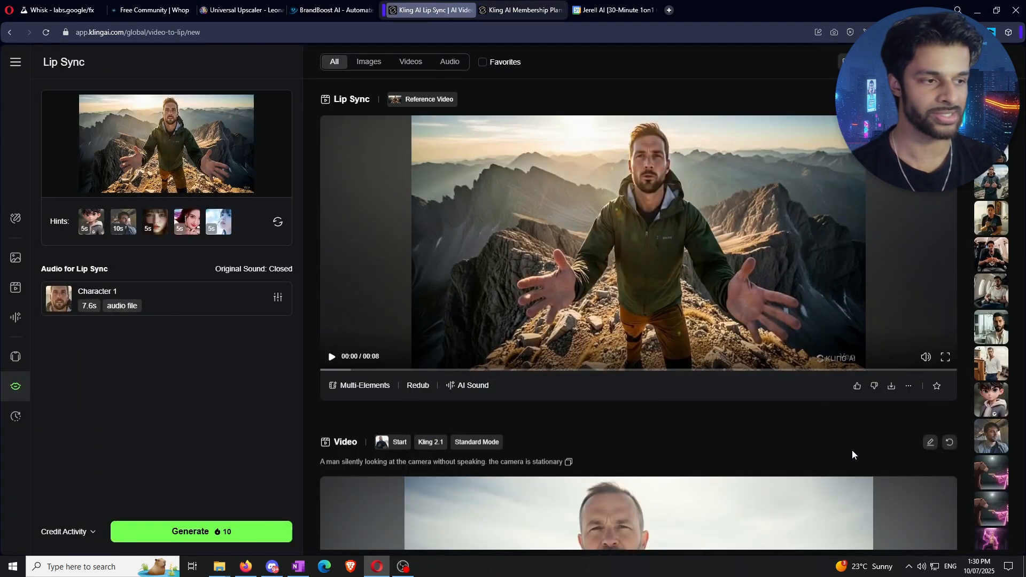
mouse_move(892, 392)
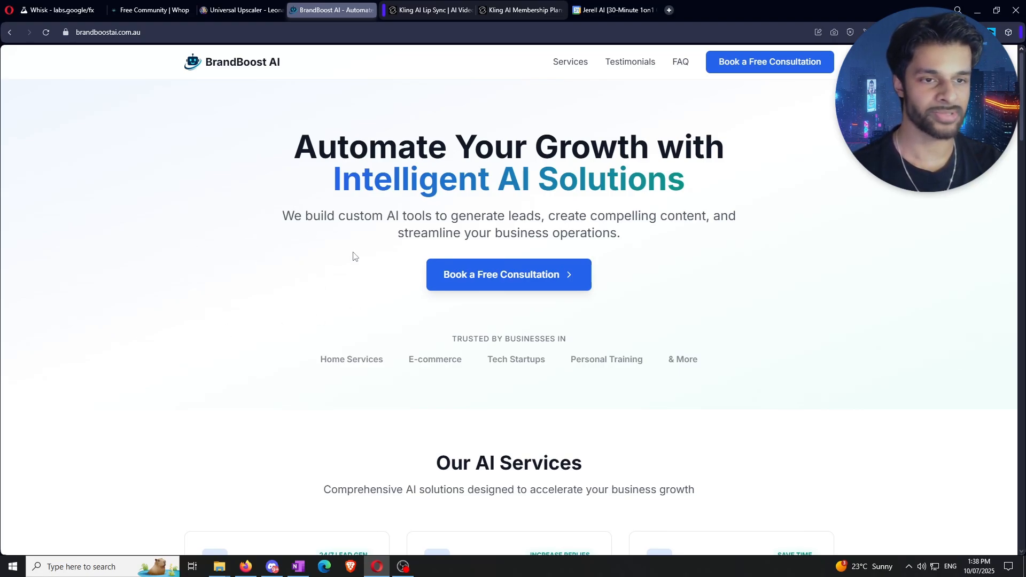
Step: Look through the BrandBoost AI website, from its AI services and client testimonials down to the free consultation booking
scroll(307, 272, "down", 10)
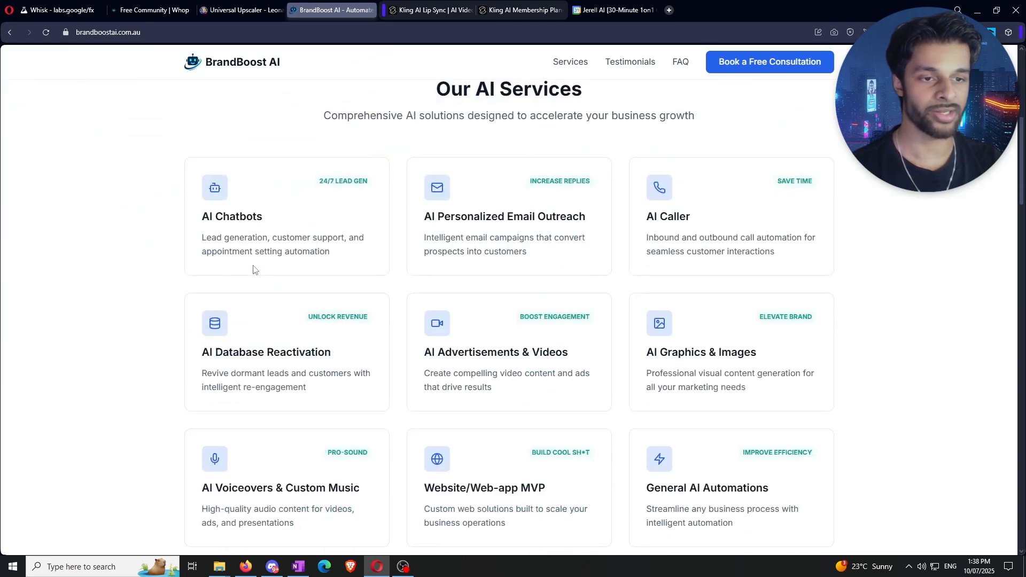
scroll(213, 271, "up", 3)
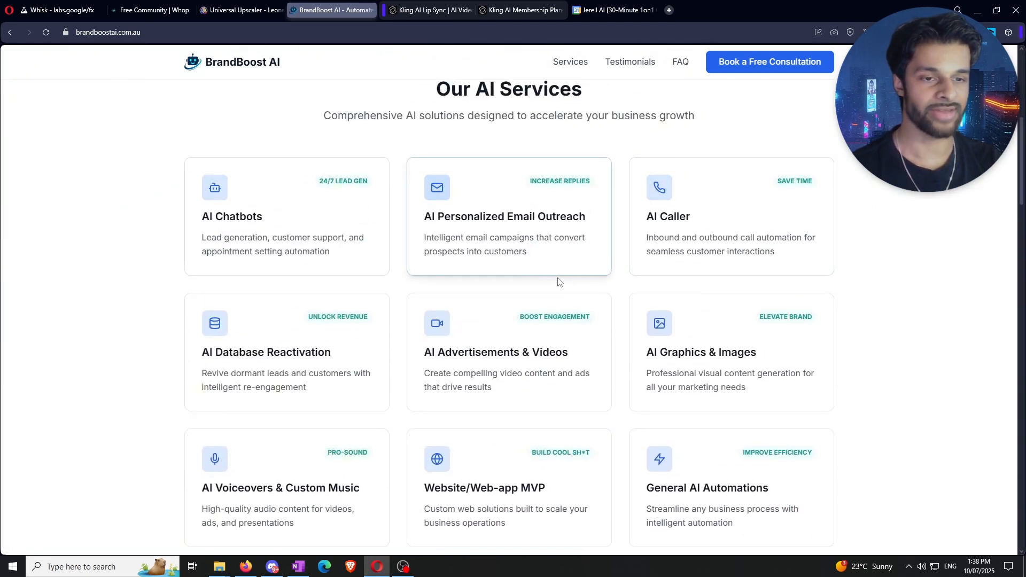
scroll(535, 270, "down", 15)
scroll(240, 289, "up", 5)
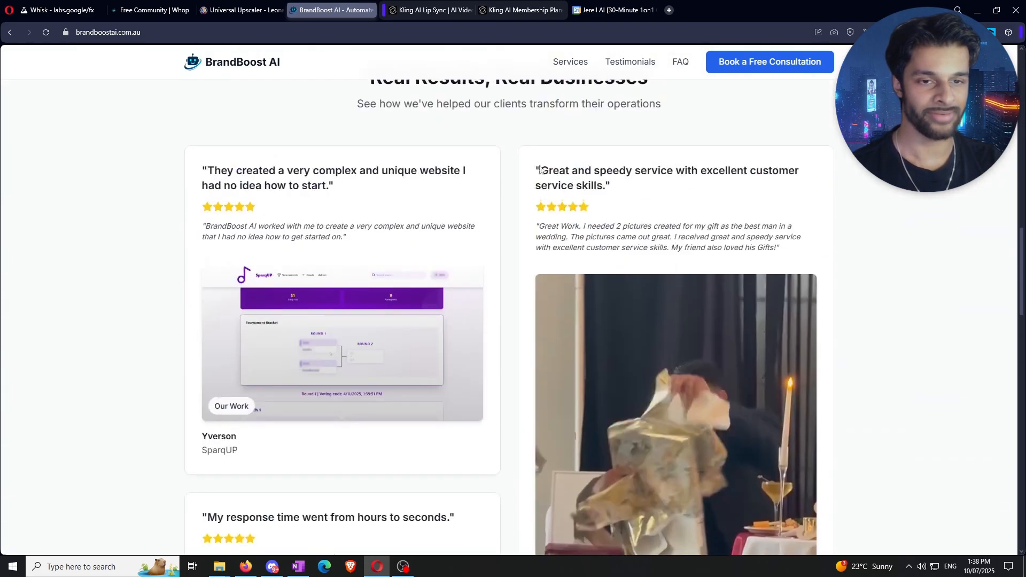
scroll(305, 304, "down", 12)
scroll(343, 273, "down", 4)
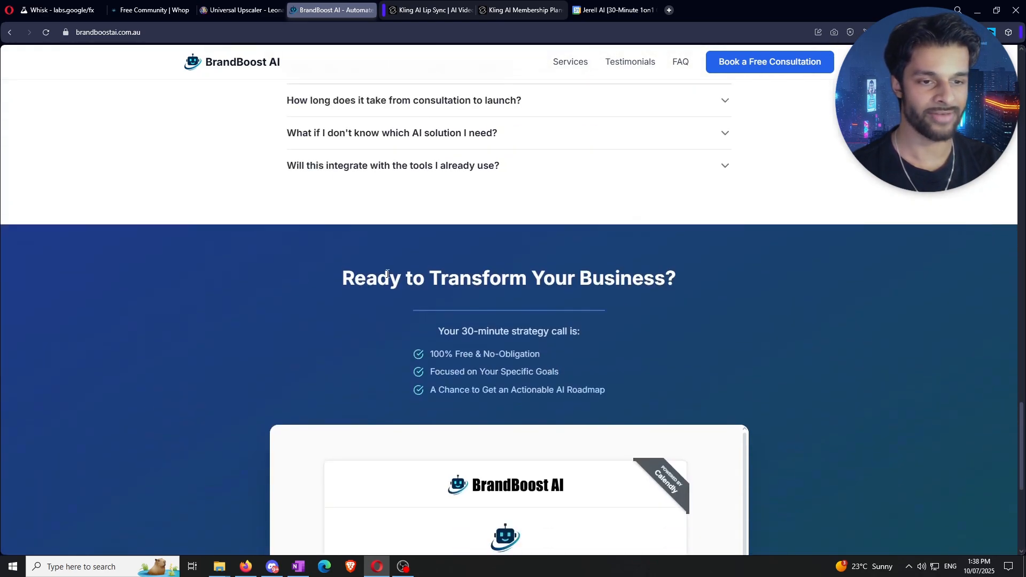
scroll(414, 304, "down", 3)
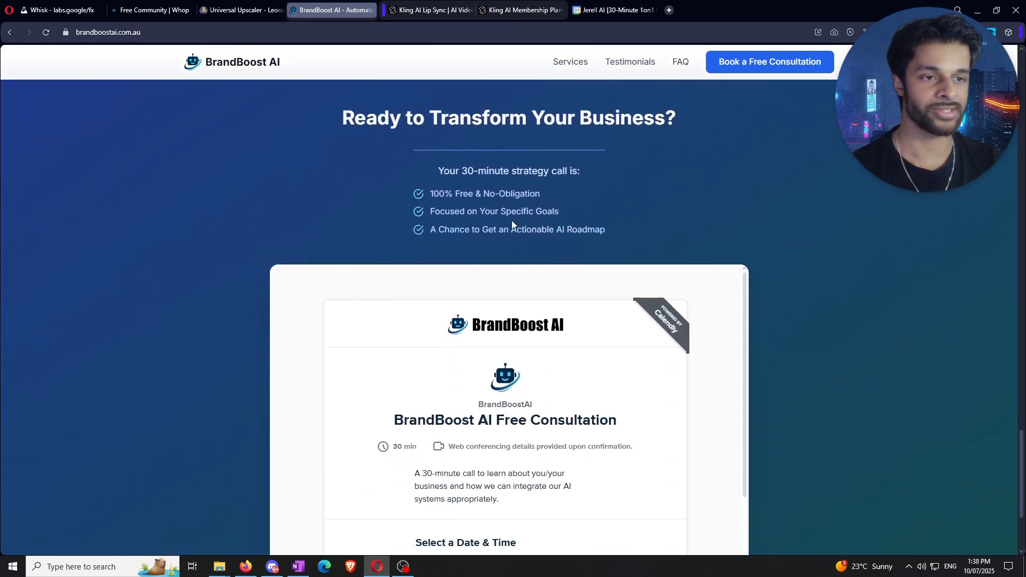
scroll(300, 224, "down", 3)
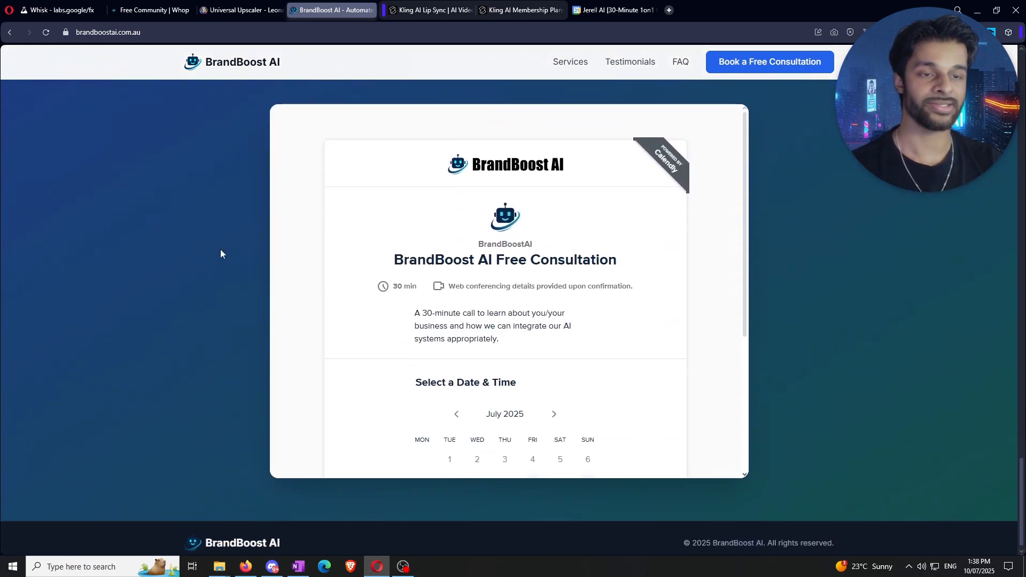
scroll(222, 256, "up", 2)
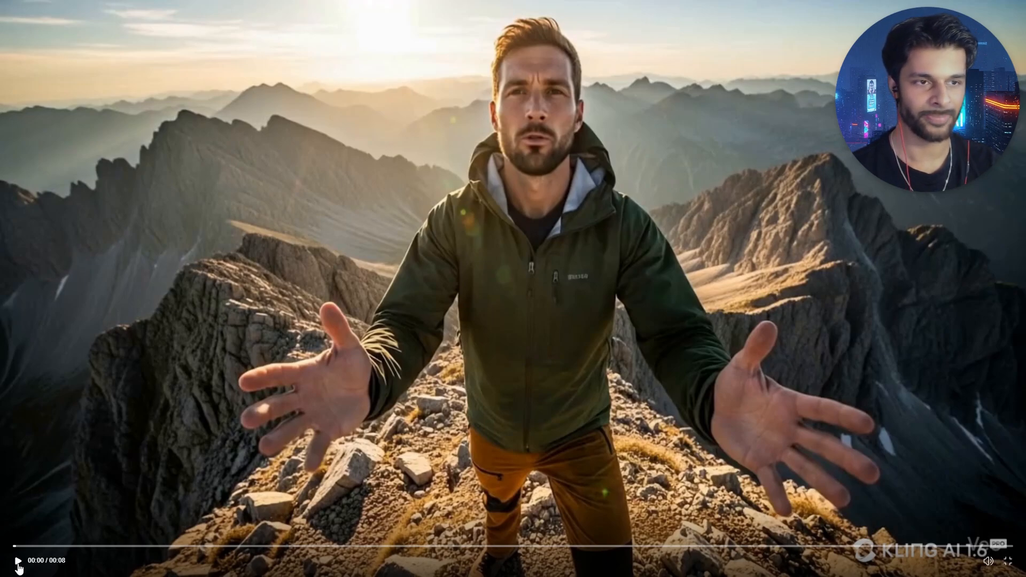
Step: Play the generated lip-sync video of the man on the mountain in full screen and return to the Lip Sync page
left_click(18, 562)
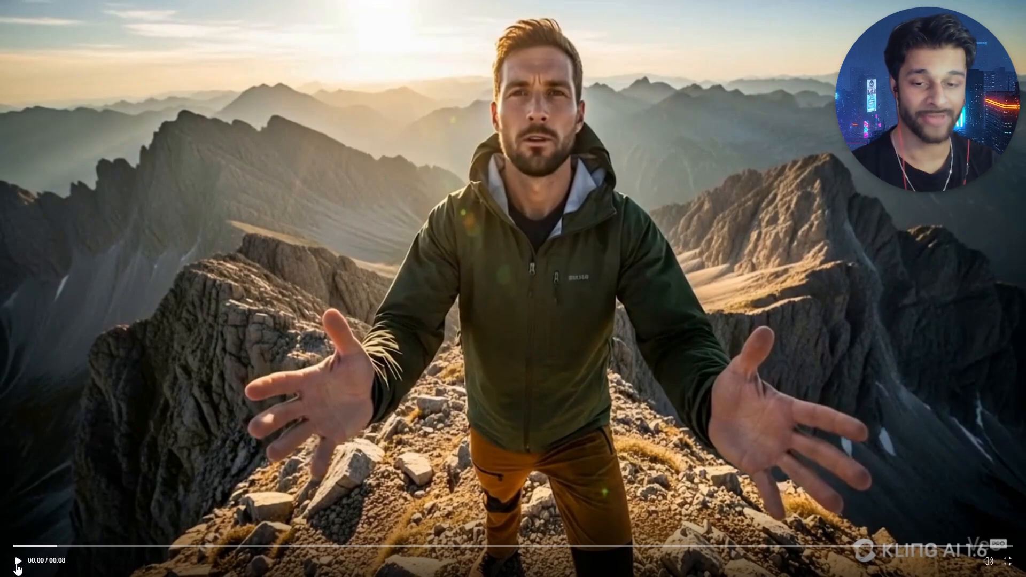
left_click(18, 567)
key("Escape")
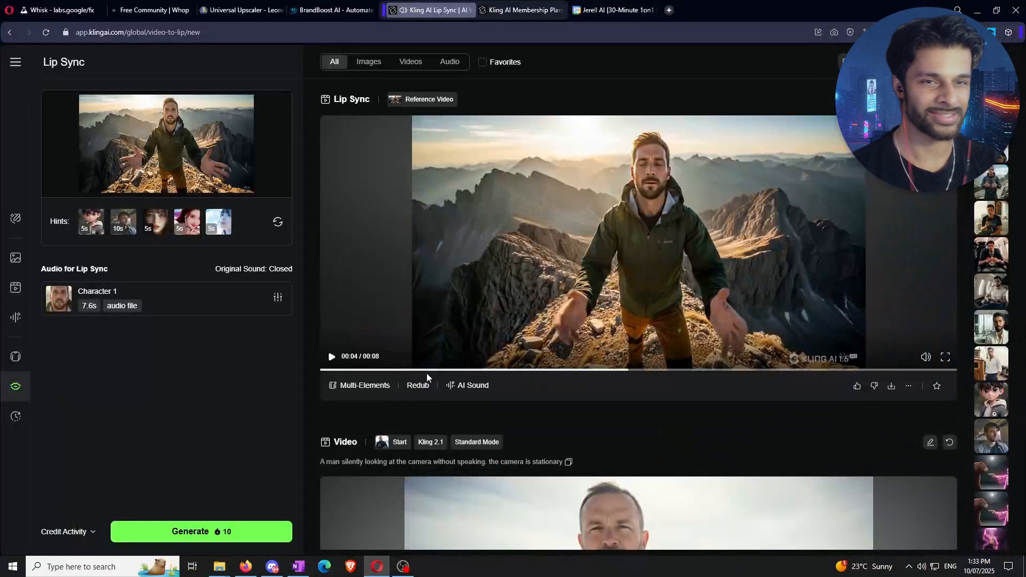